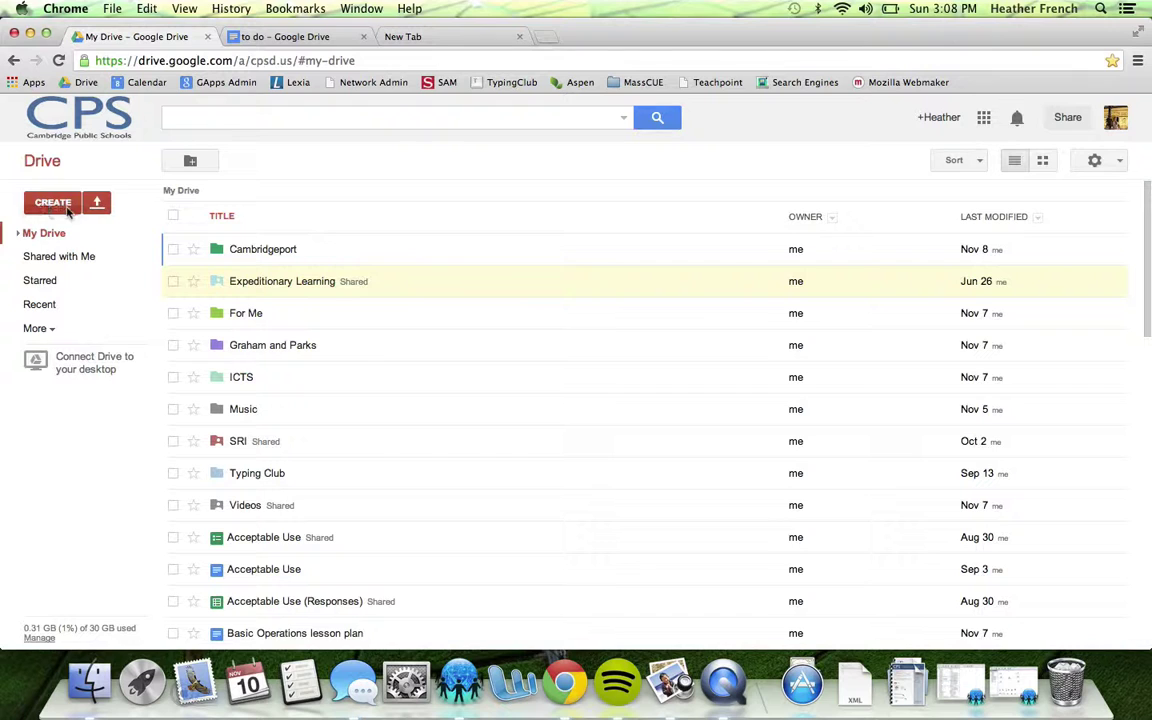
Create a new blank Form from Google Drive's CREATE menu
left_click(53, 205)
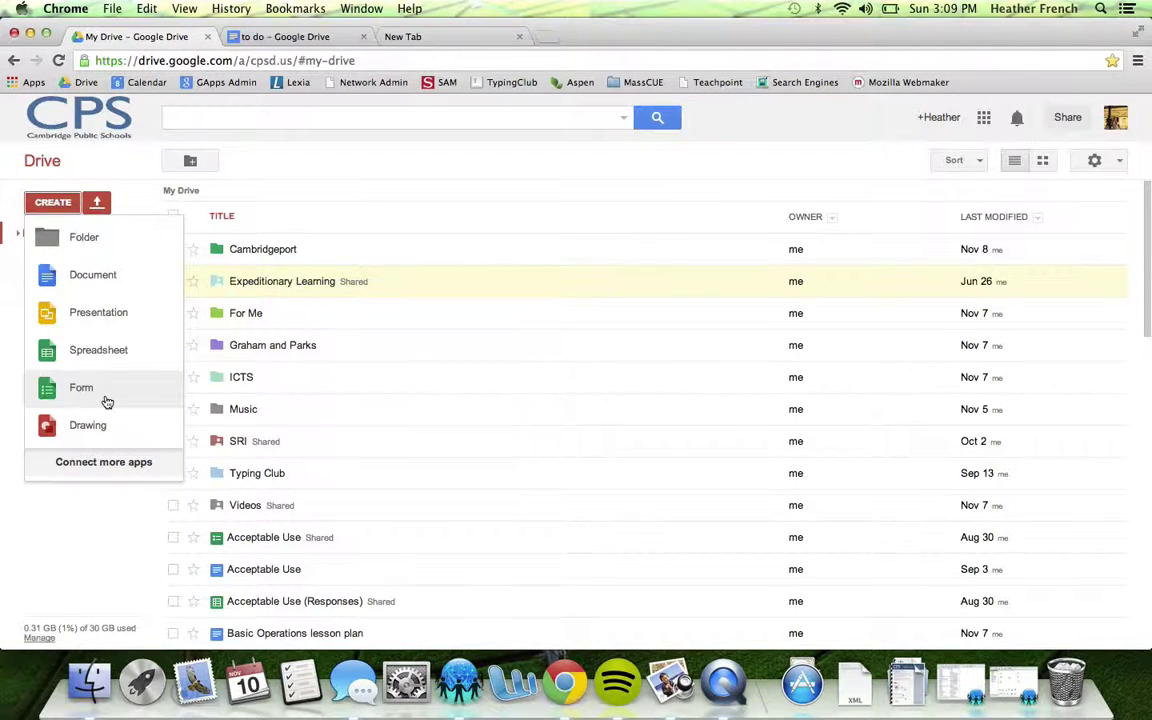
left_click(107, 401)
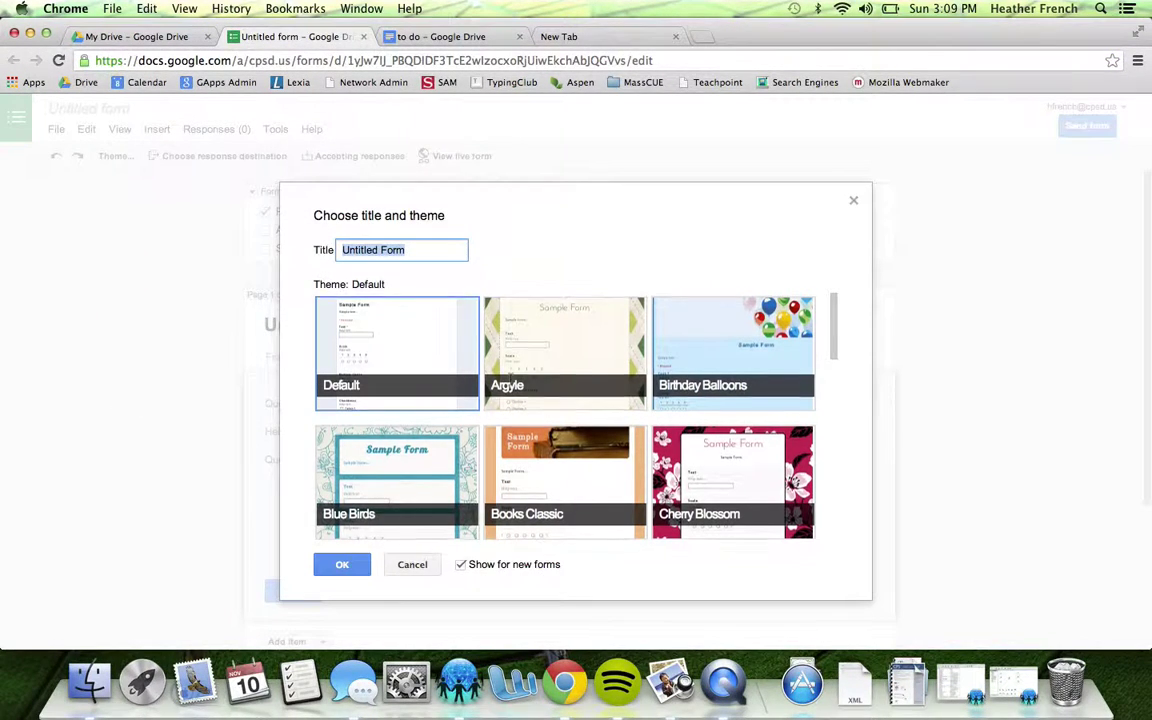
Apply the Header (Gray) theme to the new form
scroll(512, 383, "down", 10)
scroll(512, 383, "up", 8)
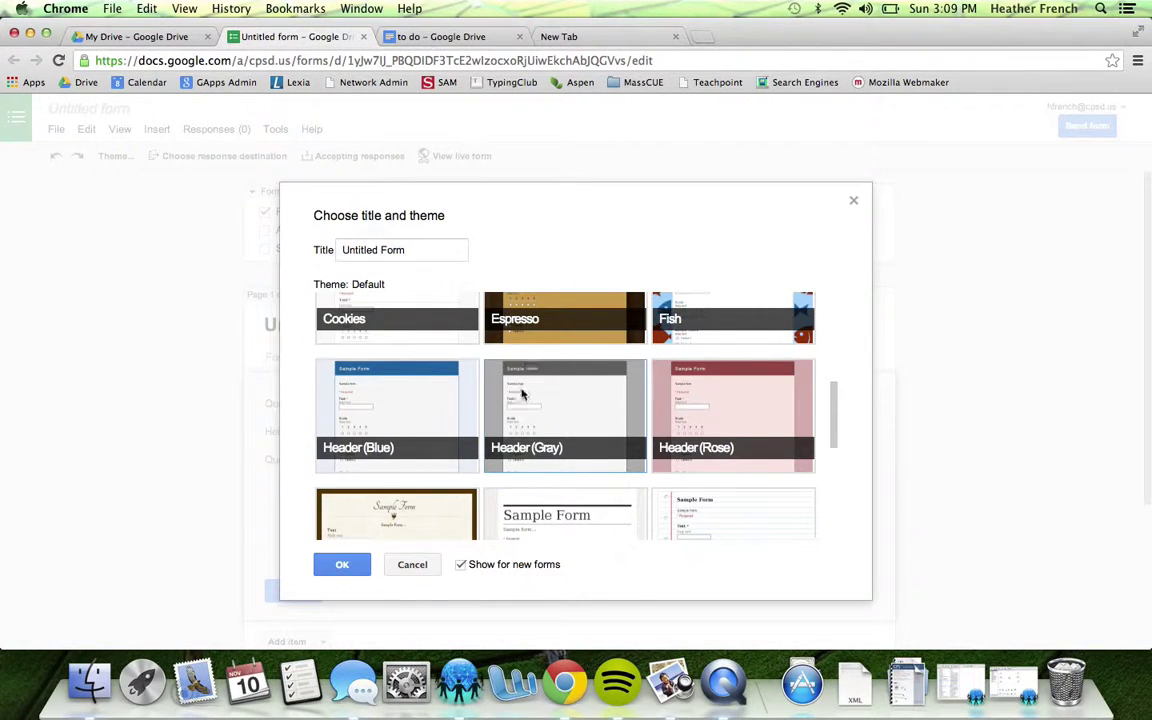
left_click(500, 400)
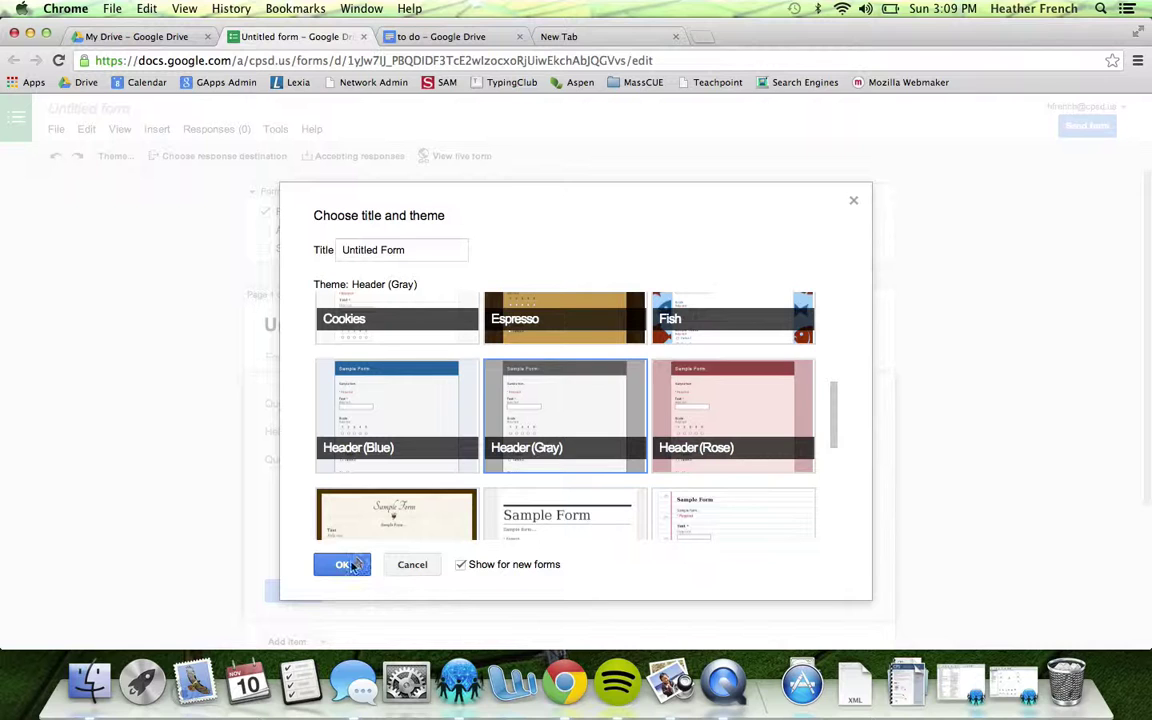
left_click(345, 565)
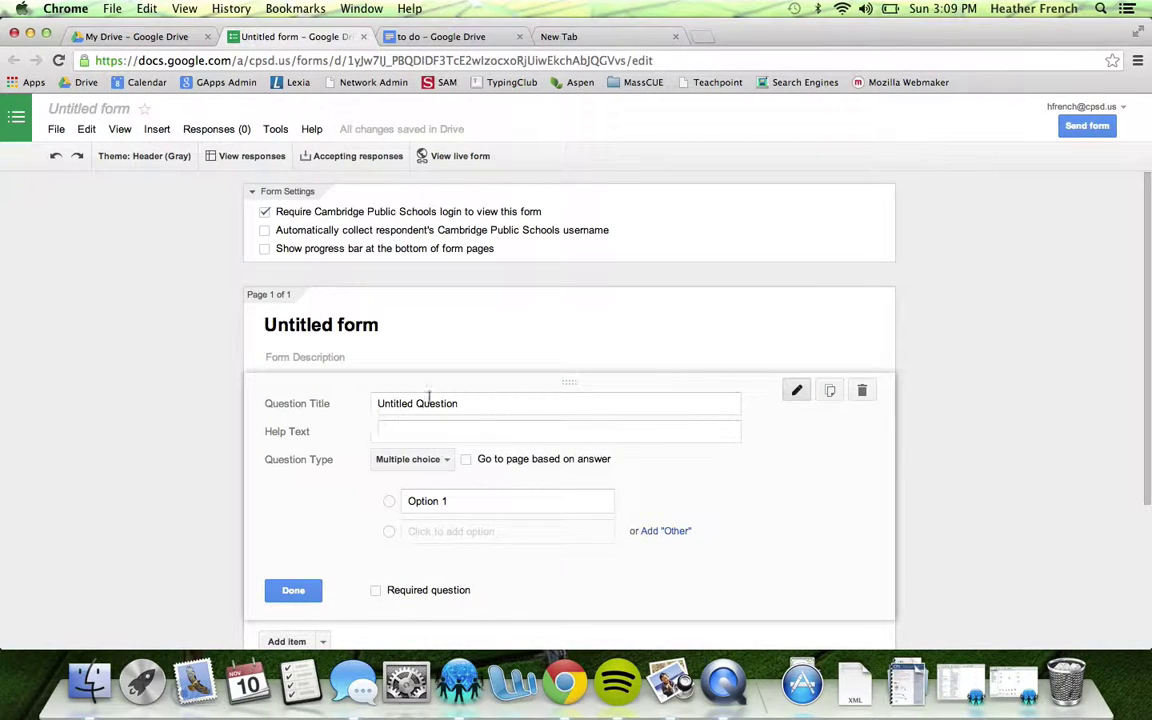
Replace 'Untitled Question' with the title 'What is your name?'
left_click_drag(453, 404, 345, 404)
key("BackSpace")
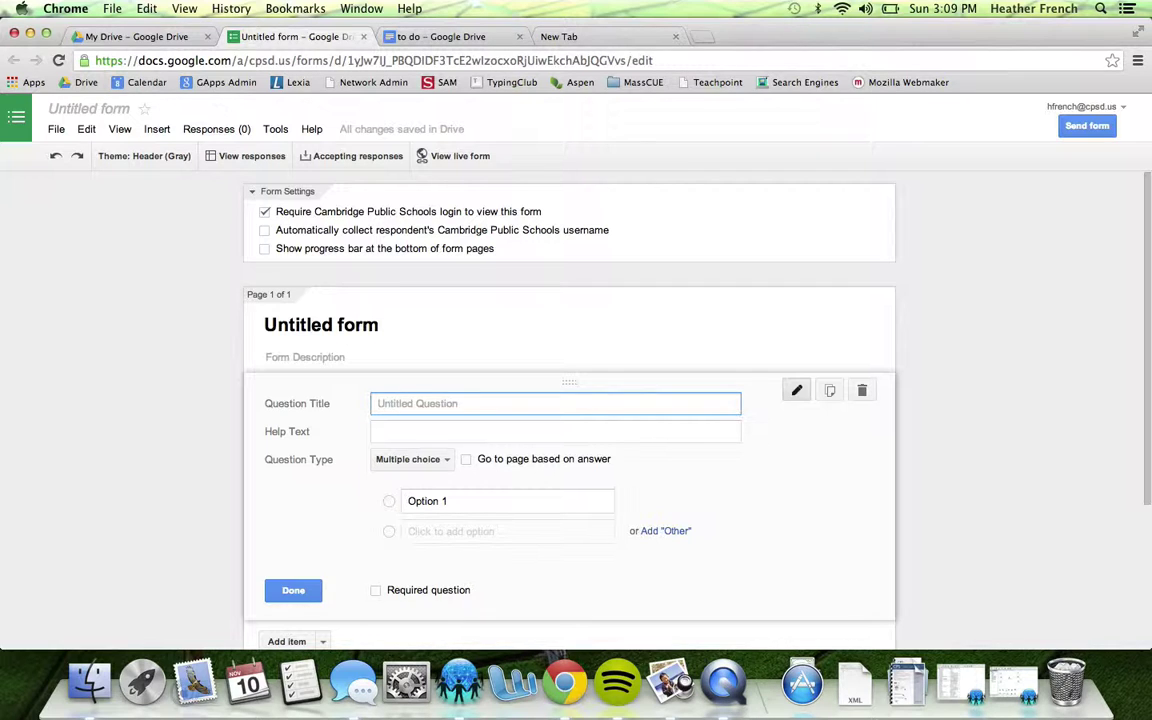
type("What is your name?")
Add an example full name as the question's help text
left_click(380, 435)
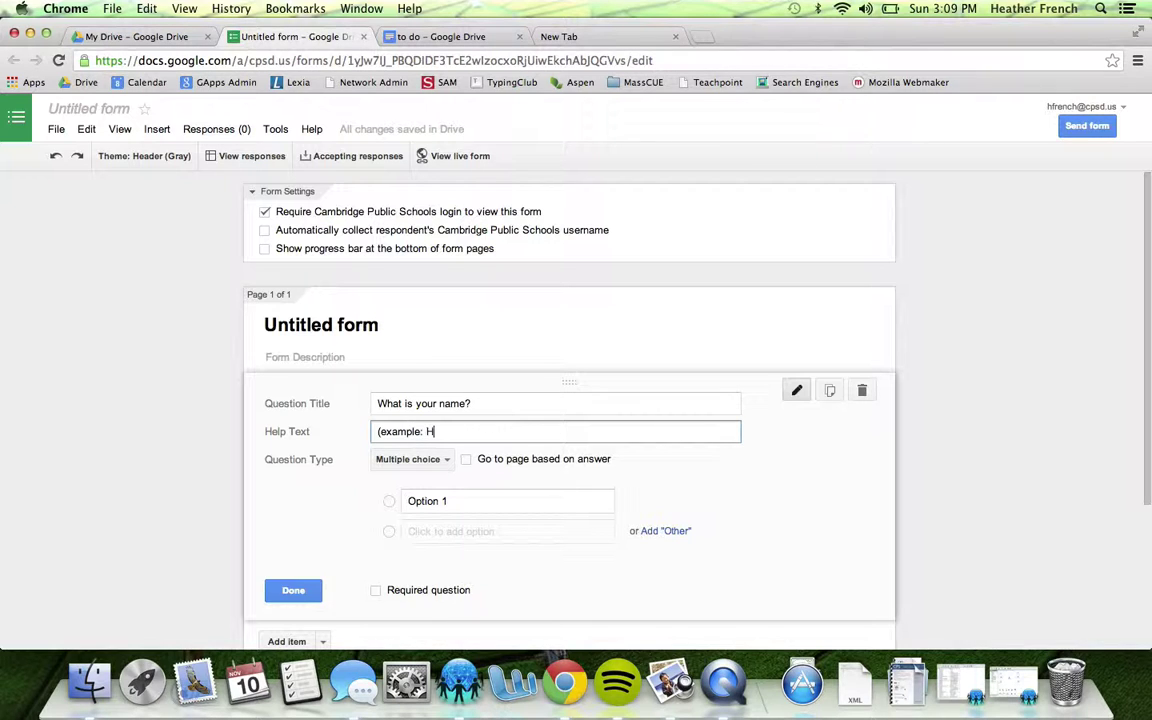
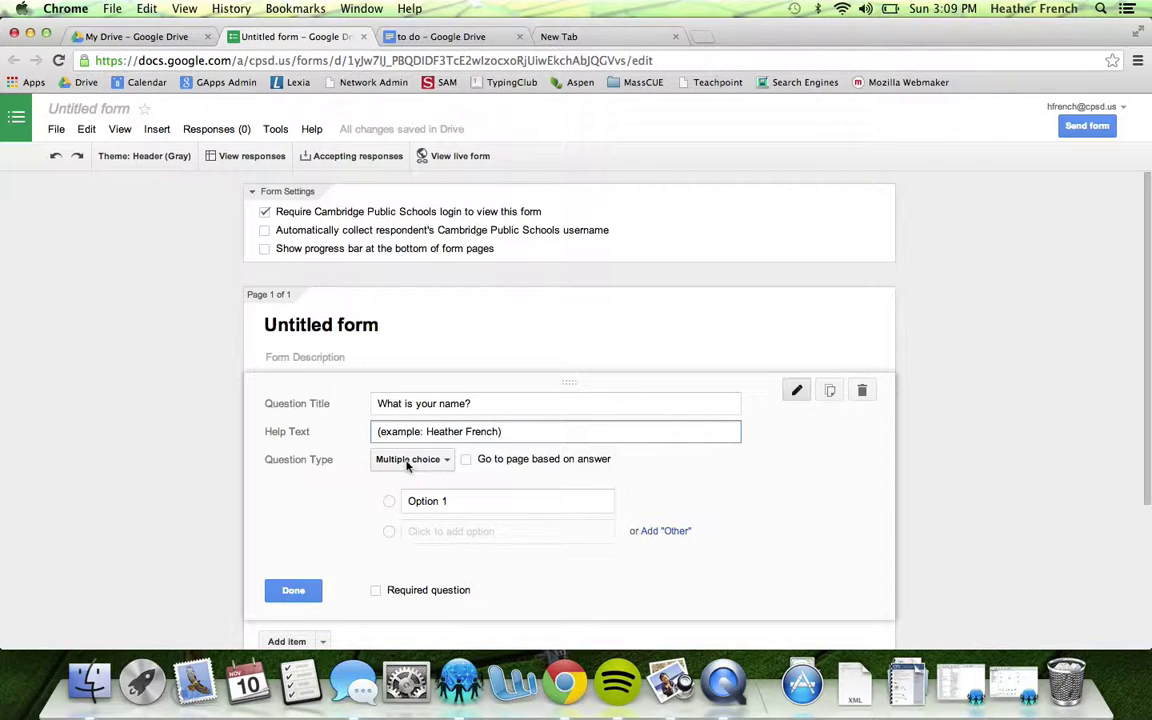
left_click(407, 460)
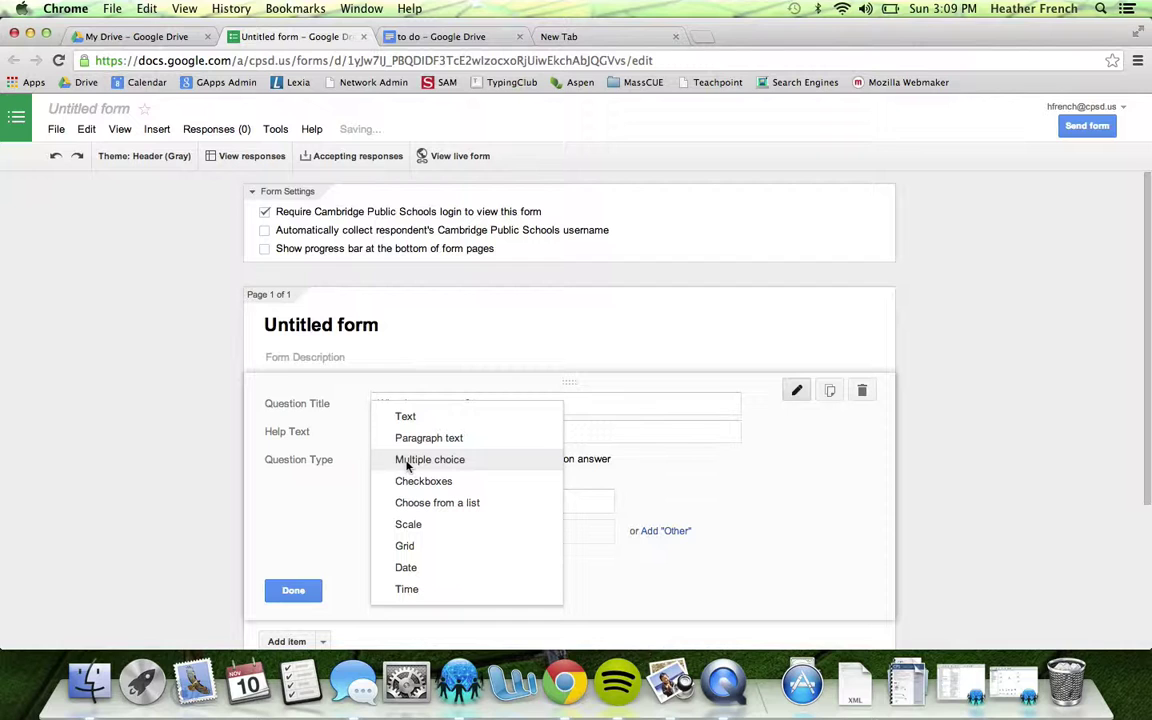
Try the Text and Paragraph text types, then return to Multiple choice
left_click(403, 418)
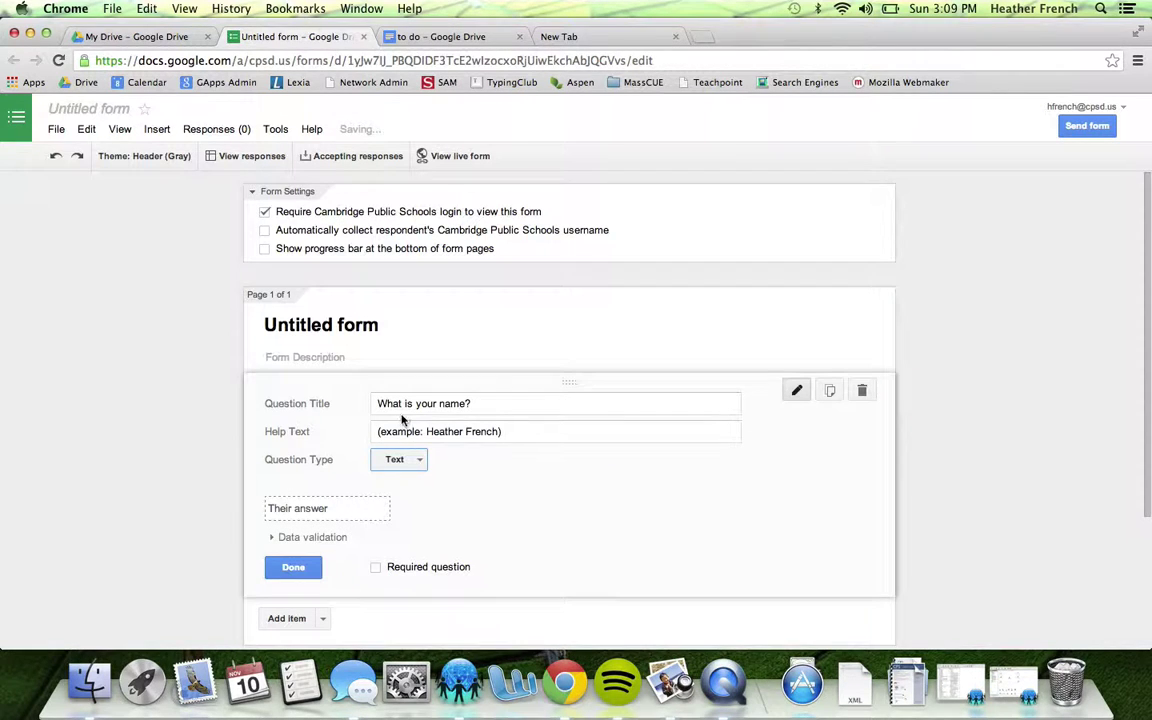
left_click(395, 463)
left_click(399, 483)
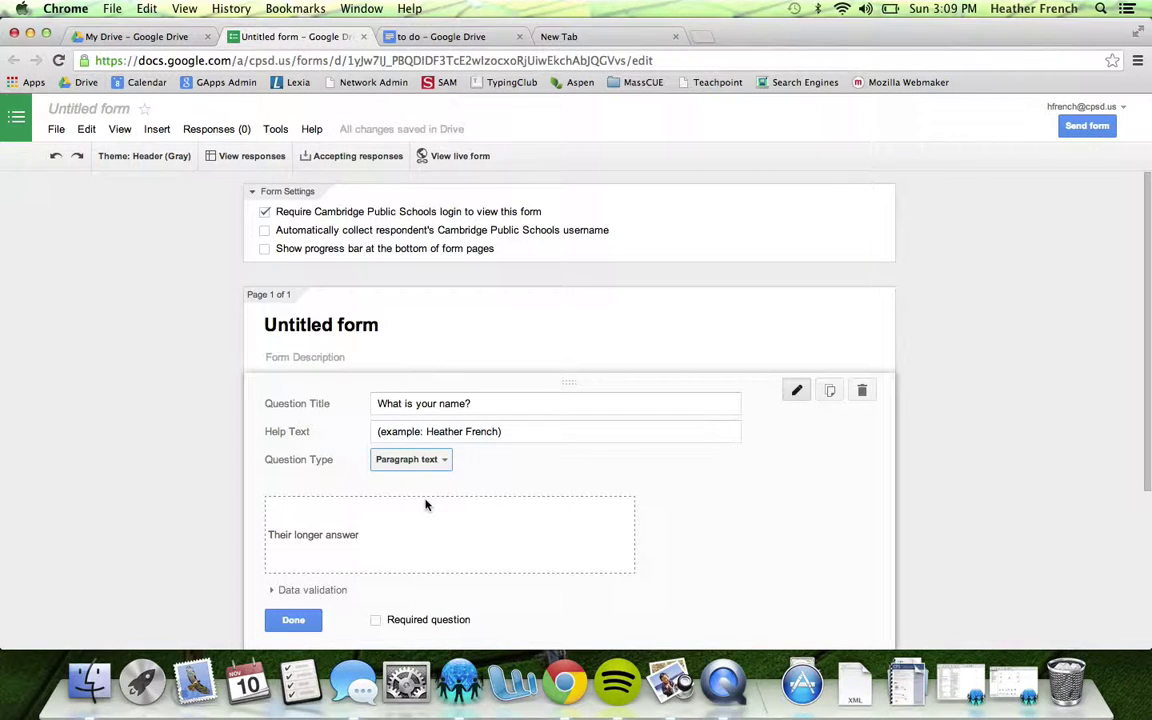
left_click(412, 463)
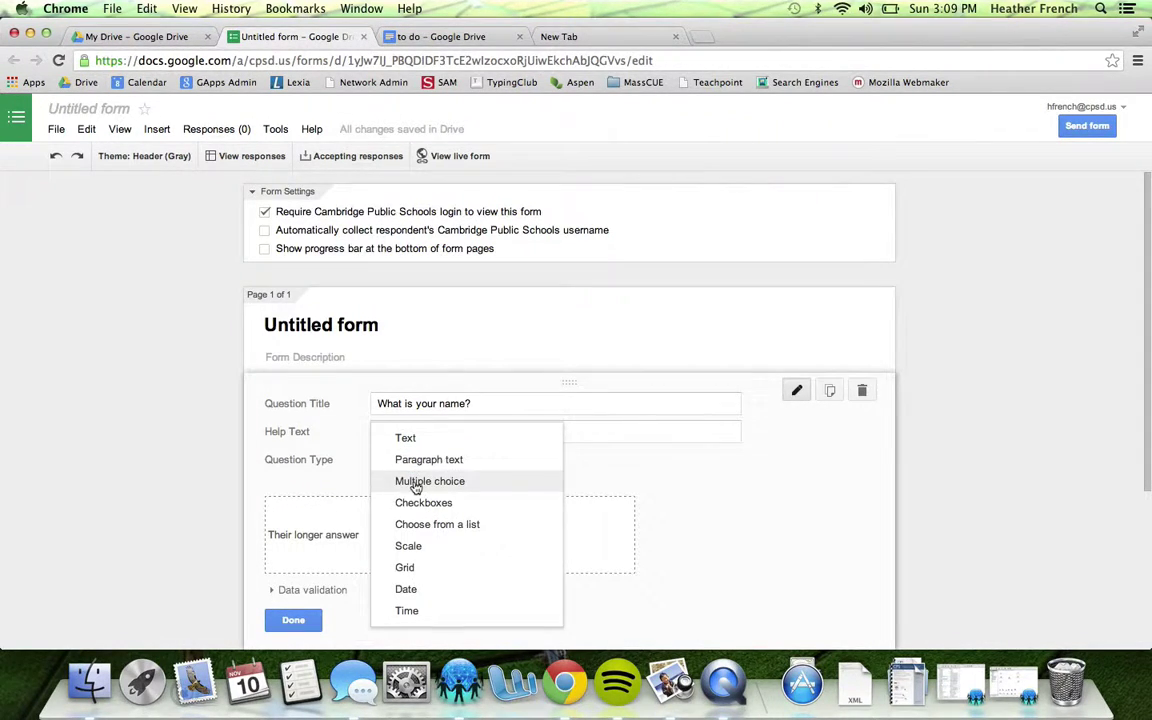
left_click(414, 482)
Fill the multiple-choice options with a, b and c
left_click(445, 501)
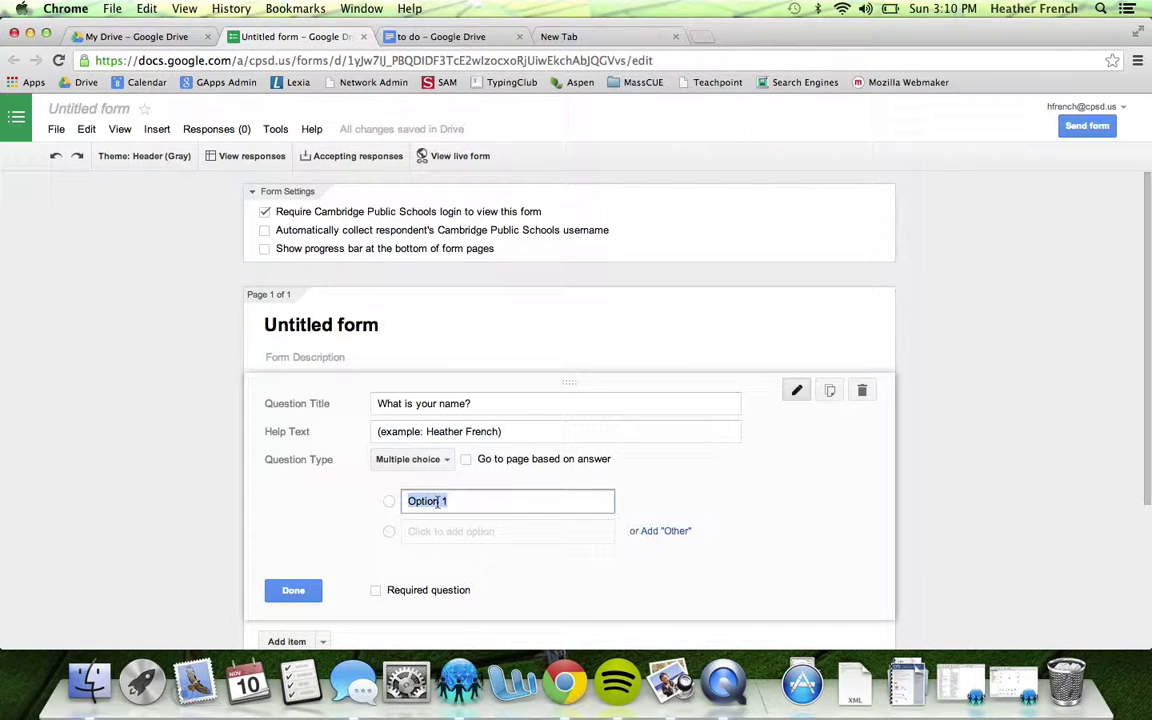
type("a")
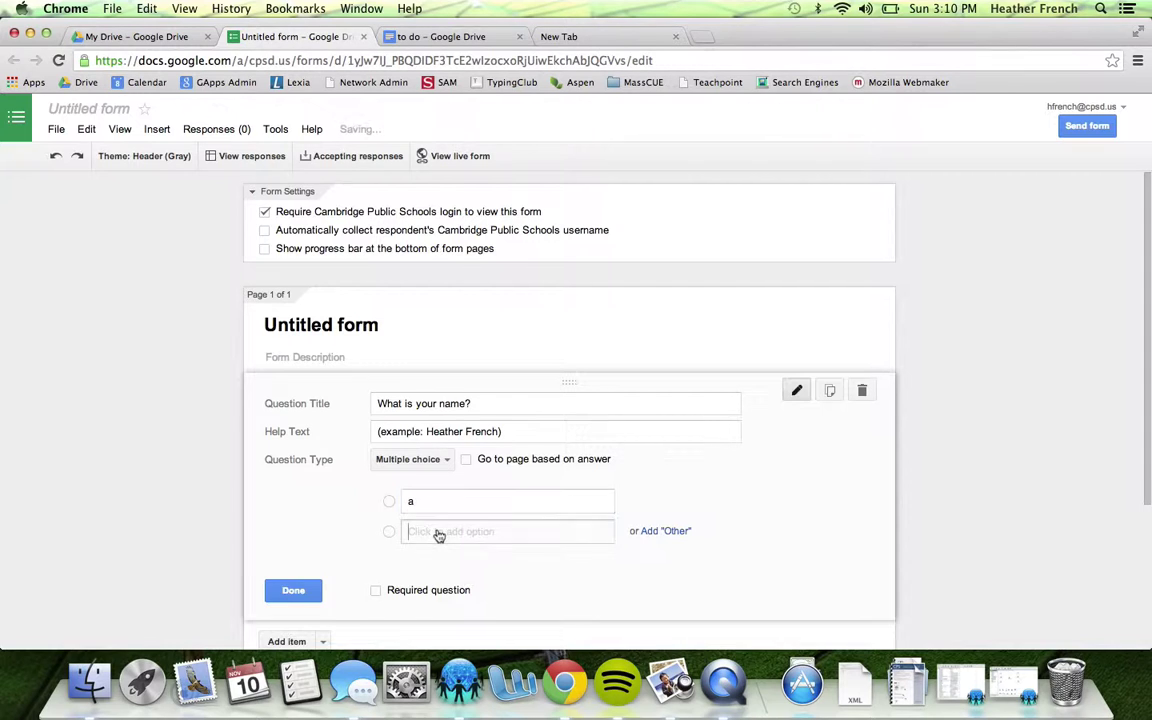
left_click(438, 533)
type("b")
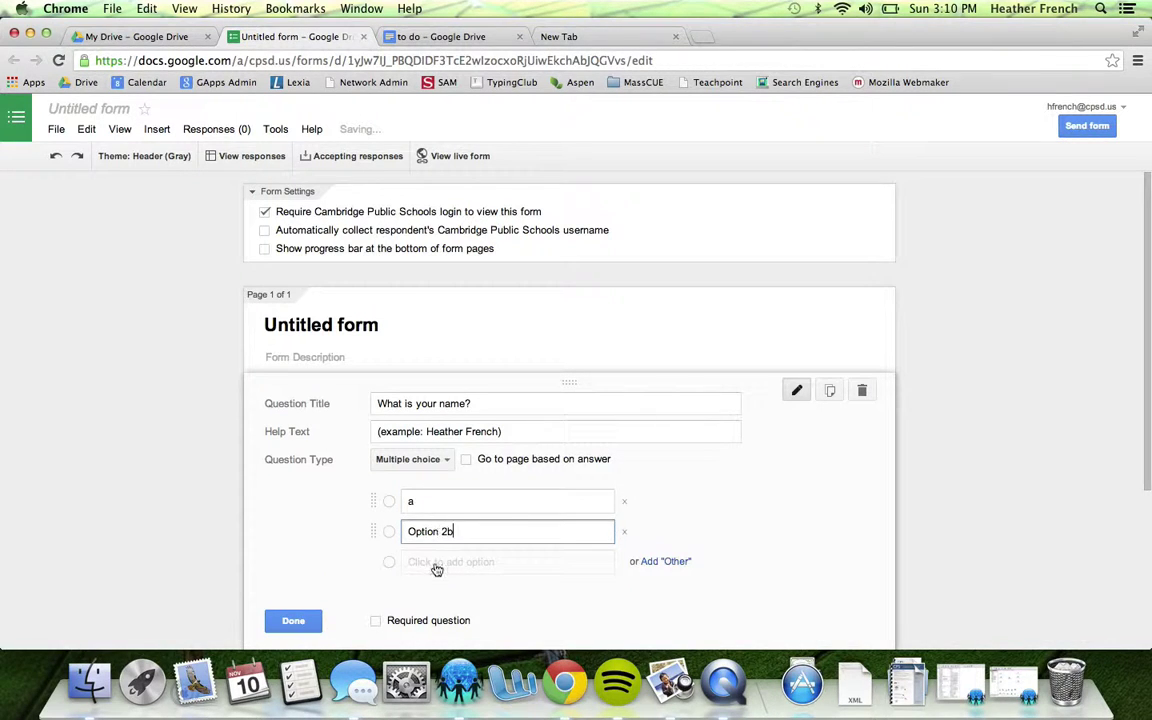
left_click(440, 562)
left_click(470, 533)
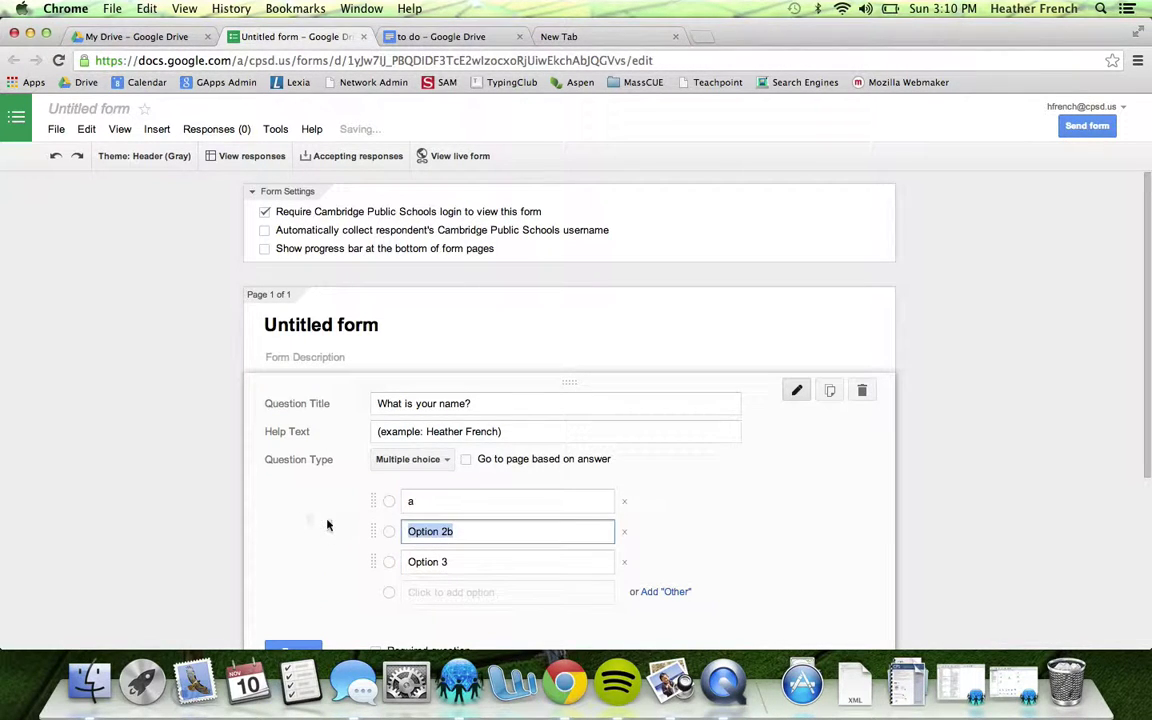
key("BackSpace")
type("b")
left_click(474, 568)
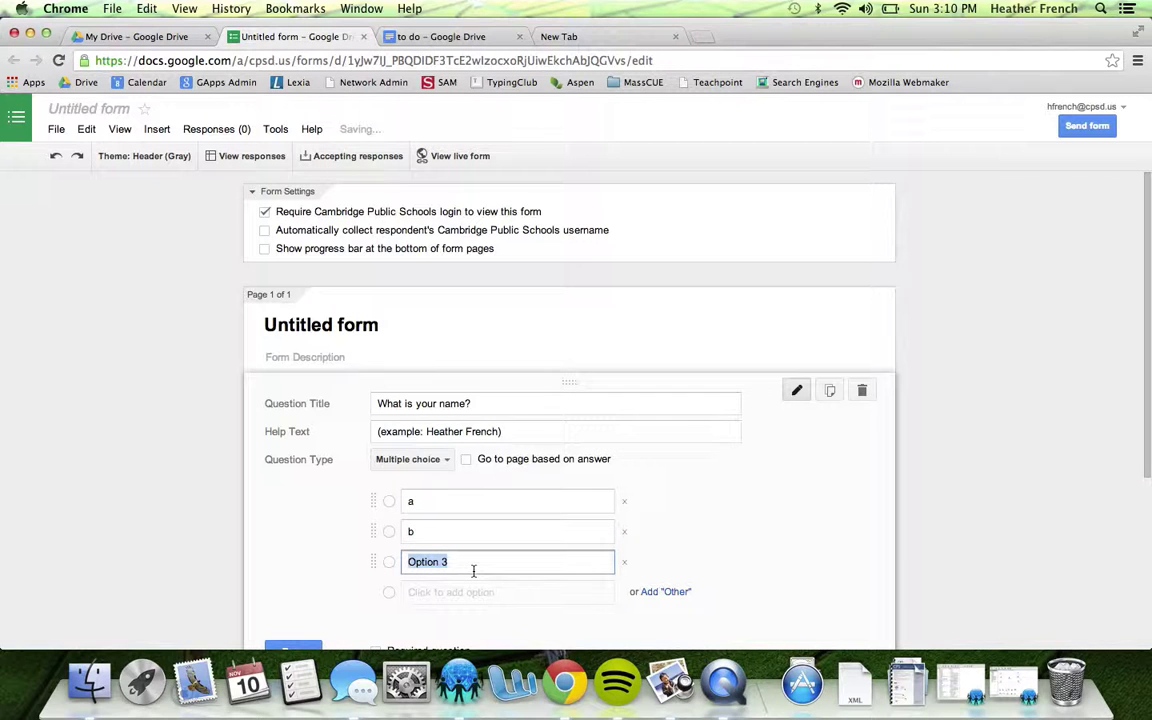
type("c")
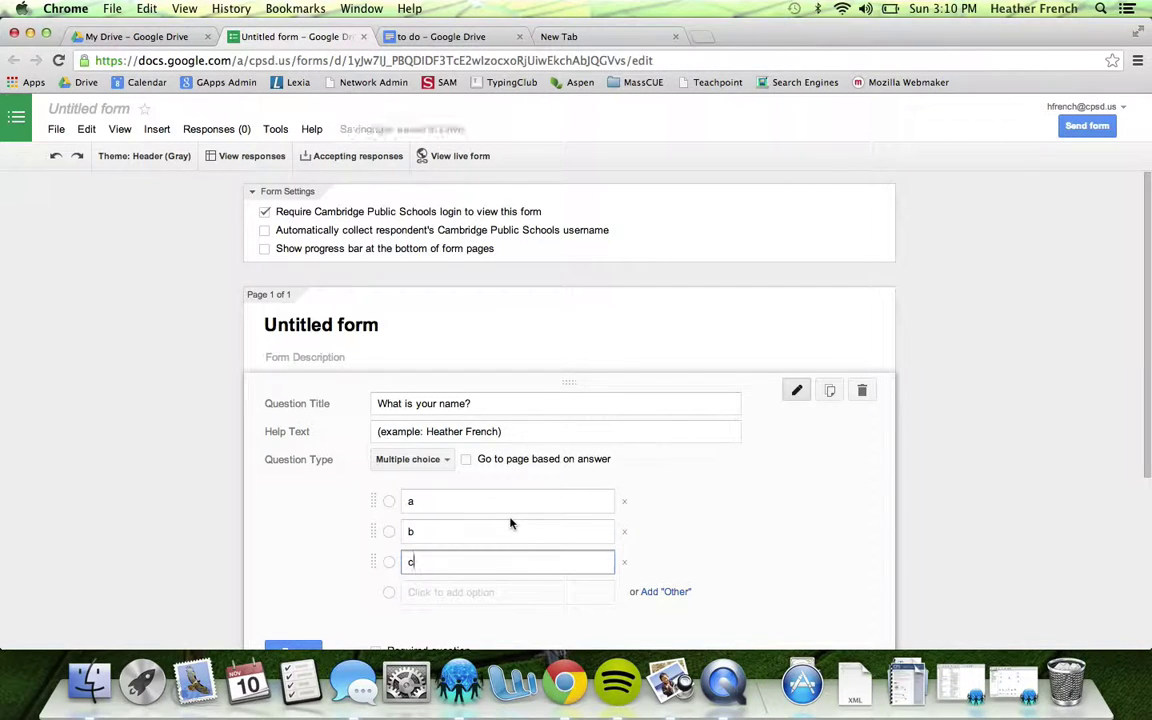
Try Checkboxes, Choose from a list, and a Scale running 1 to 10
scroll(509, 522, "down", 2)
left_click(441, 411)
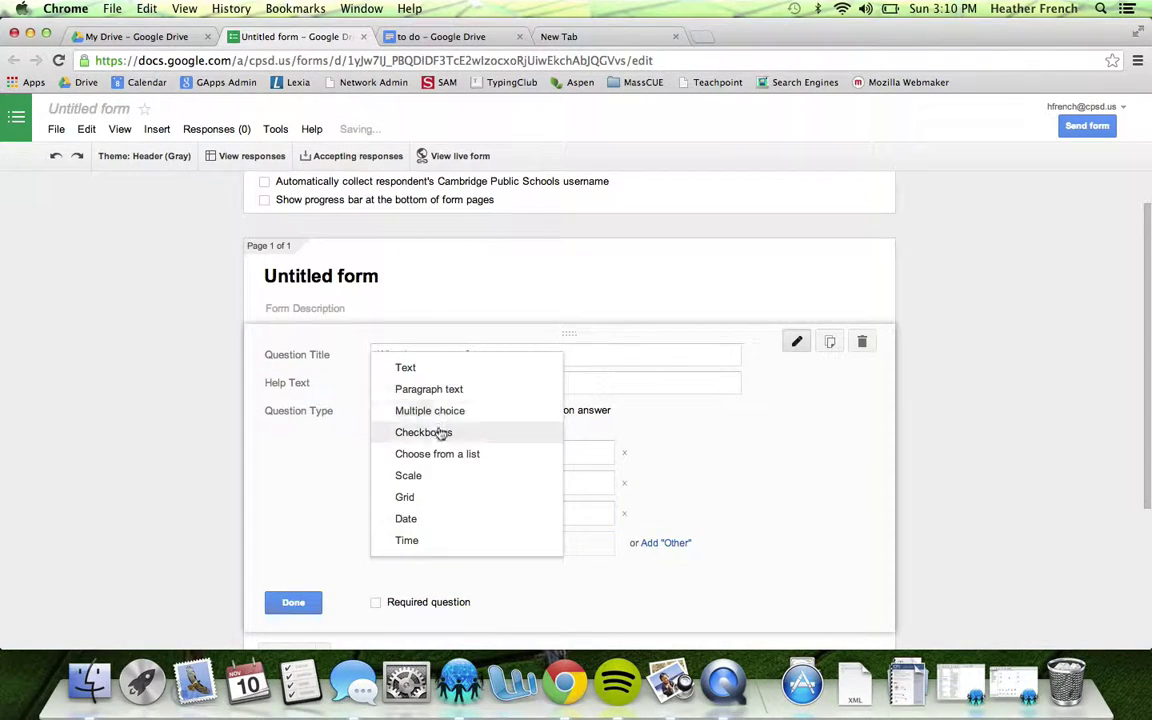
left_click(442, 432)
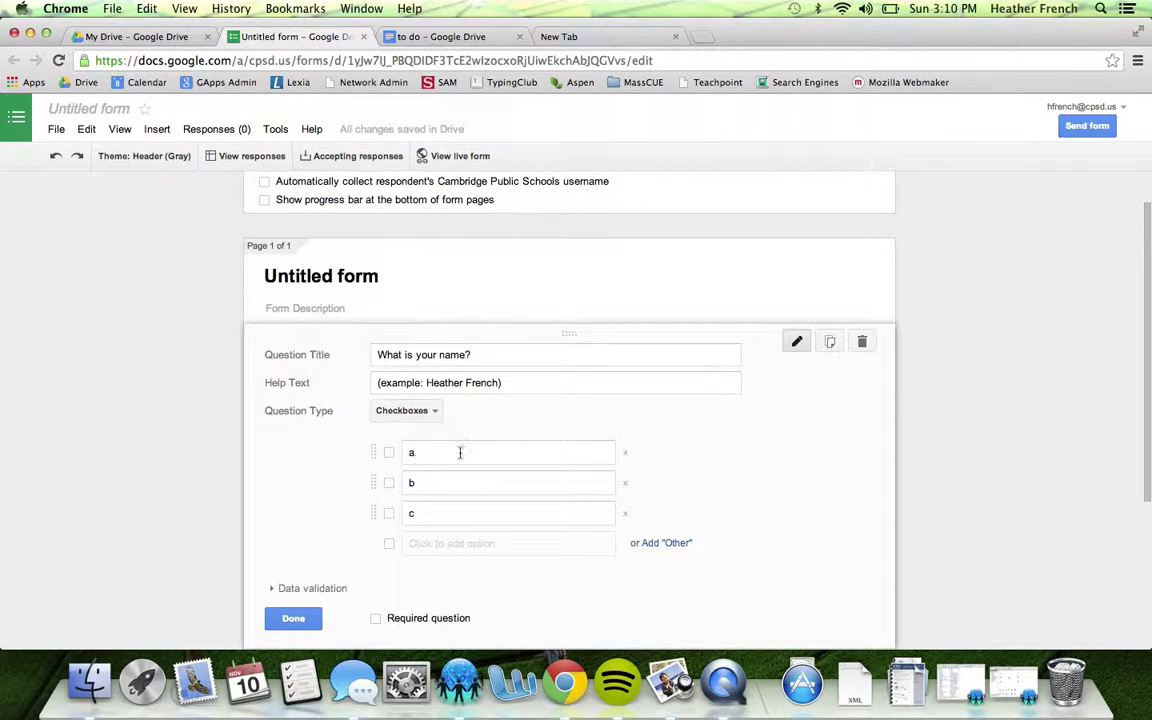
left_click(428, 411)
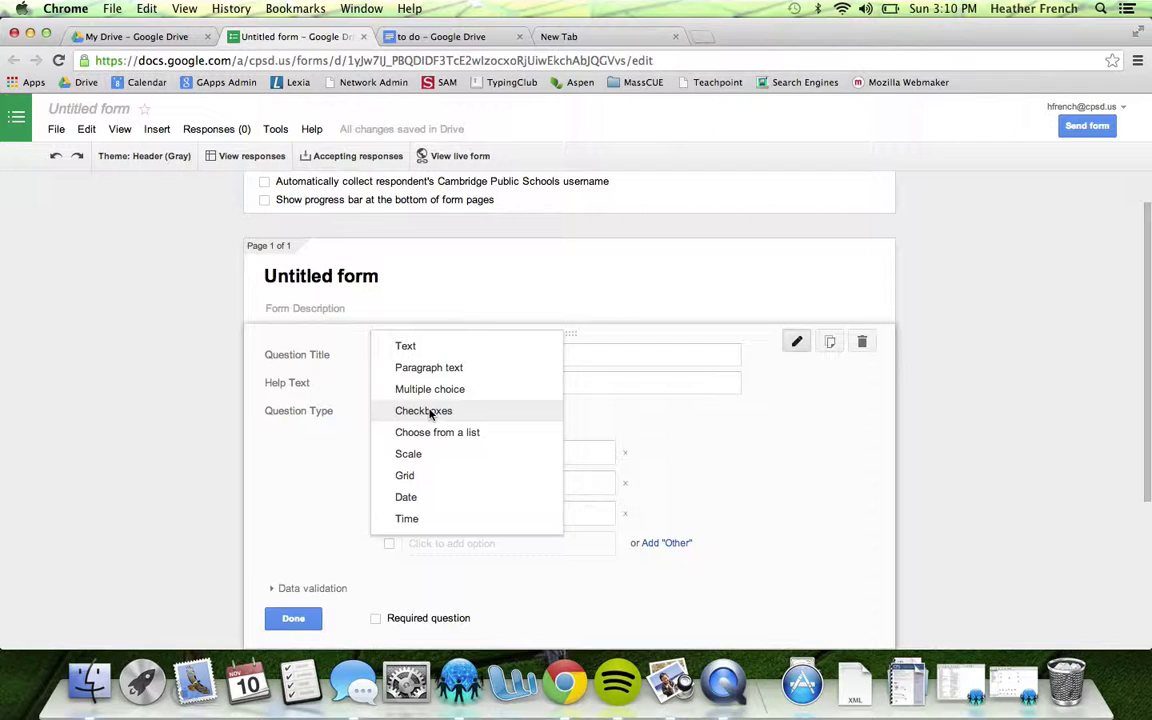
left_click(429, 432)
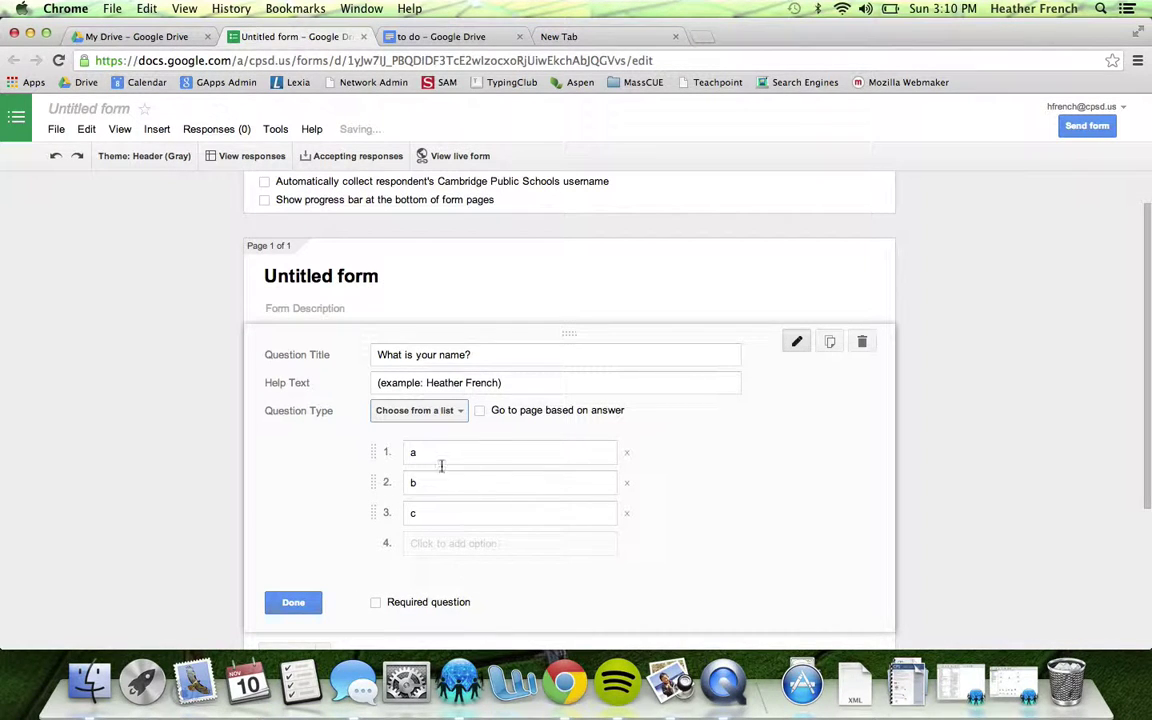
left_click(460, 411)
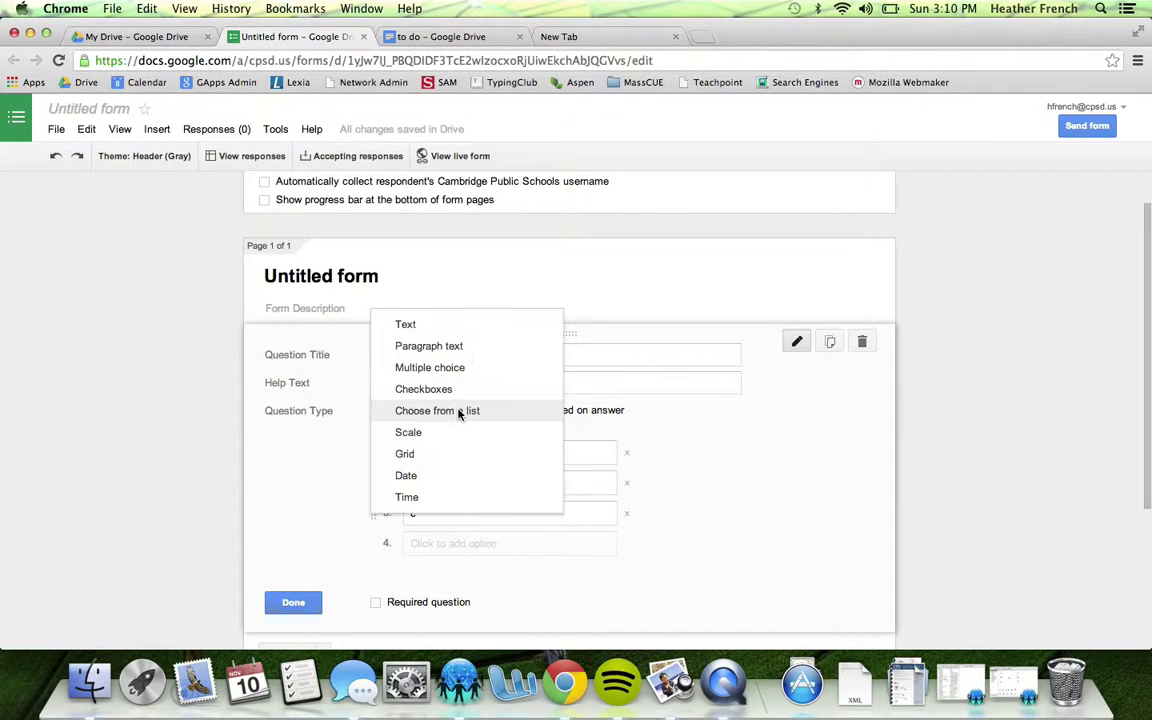
left_click(458, 432)
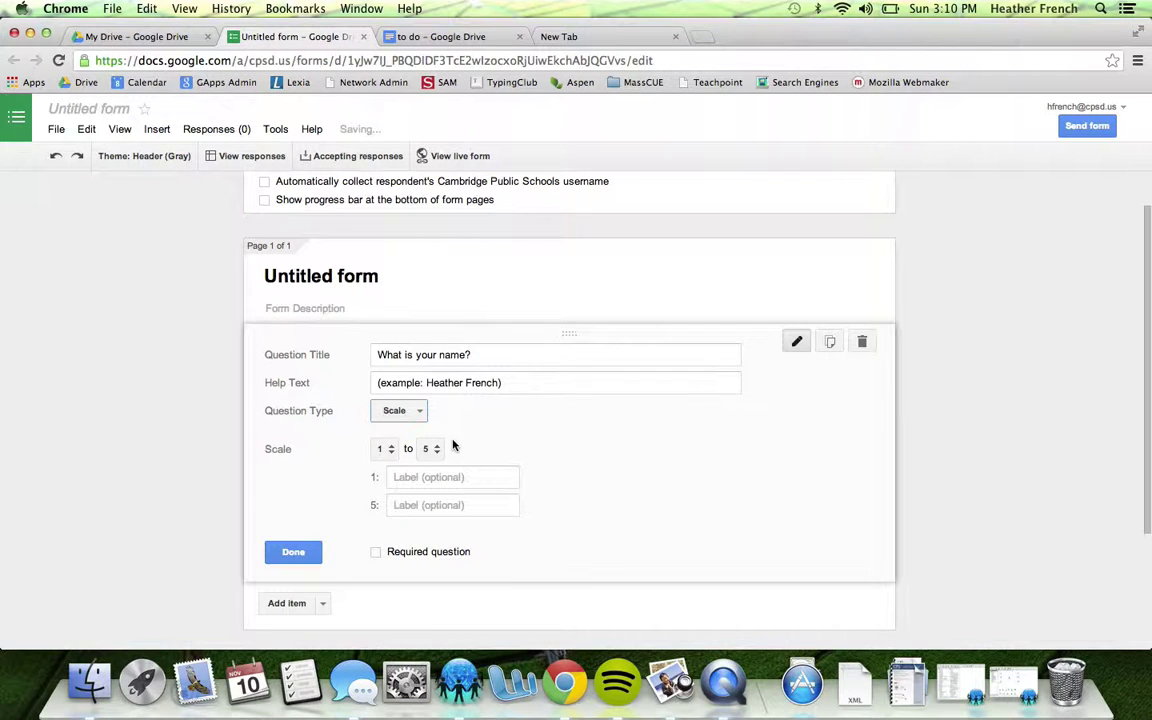
left_click(438, 451)
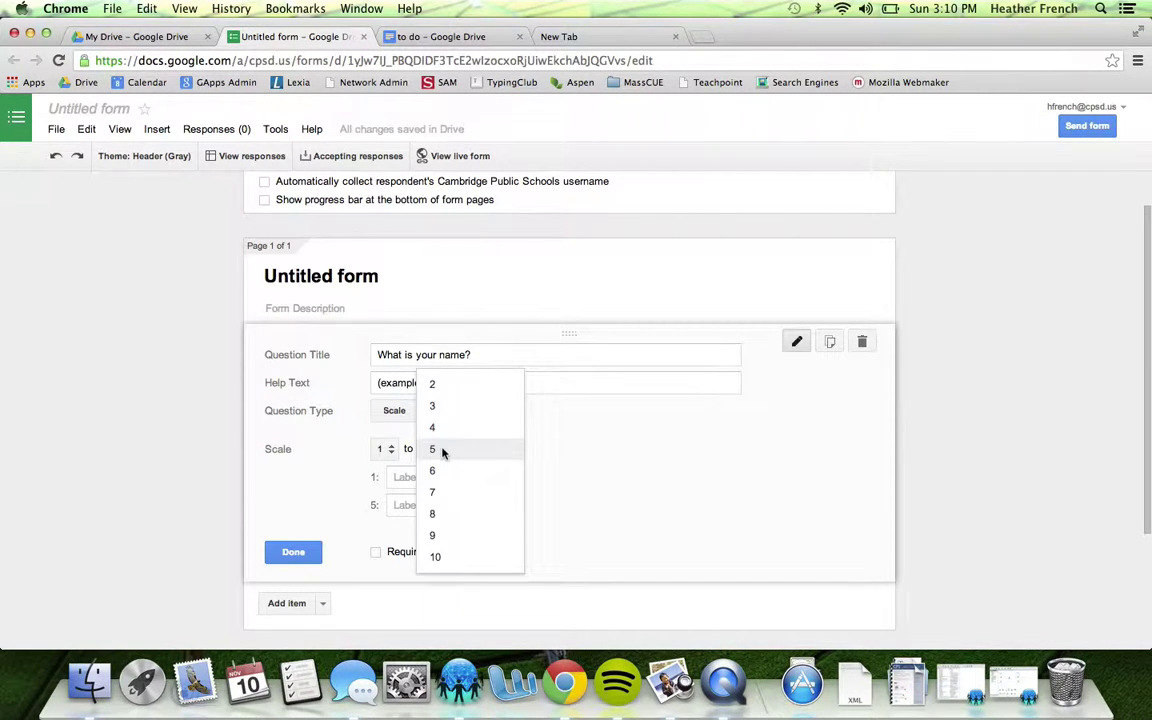
left_click(435, 557)
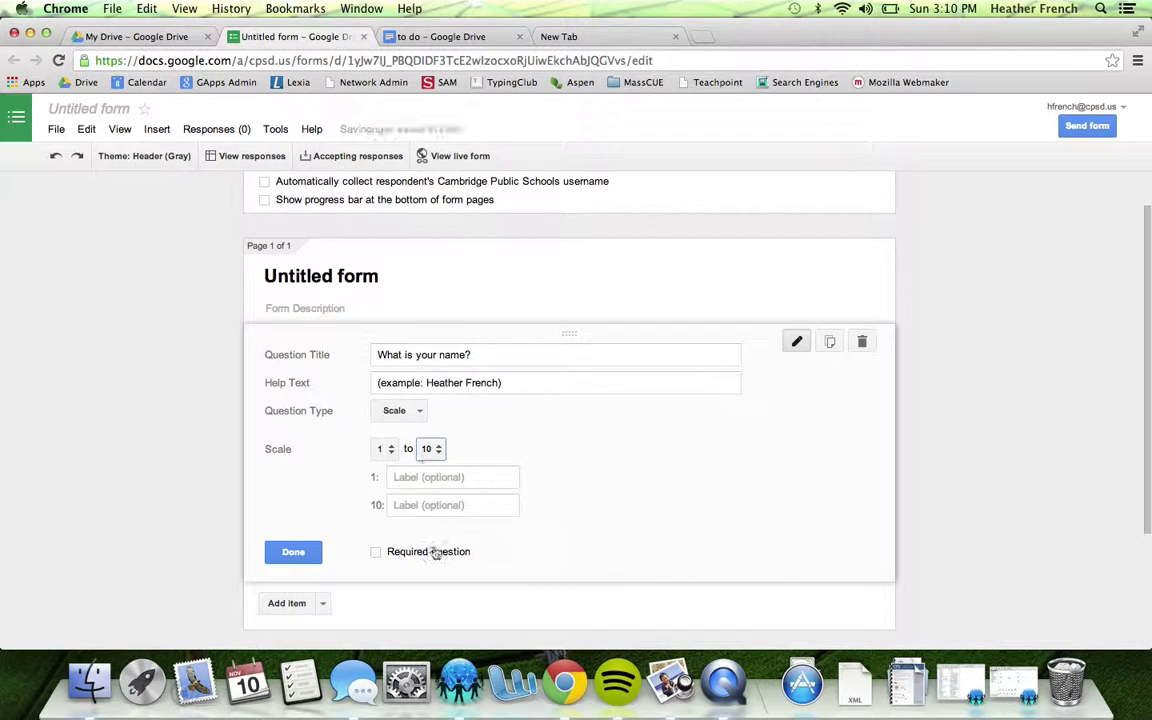
Try the Grid type, then settle on Paragraph text
left_click(422, 410)
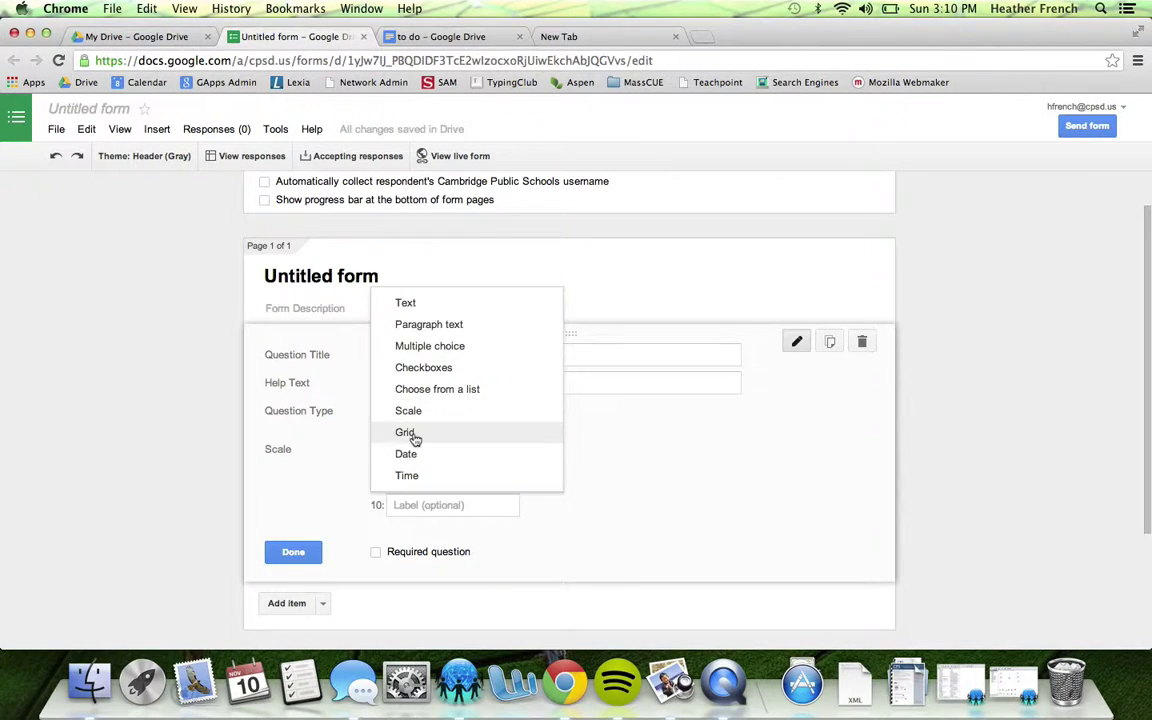
left_click(412, 434)
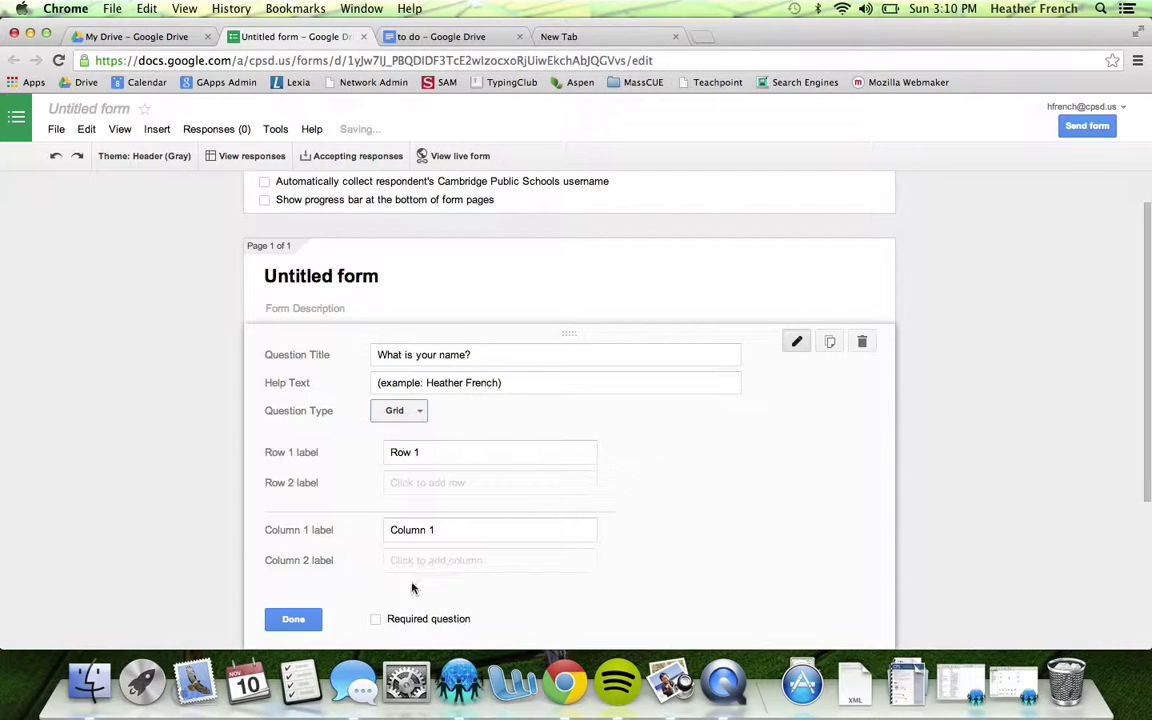
left_click(418, 414)
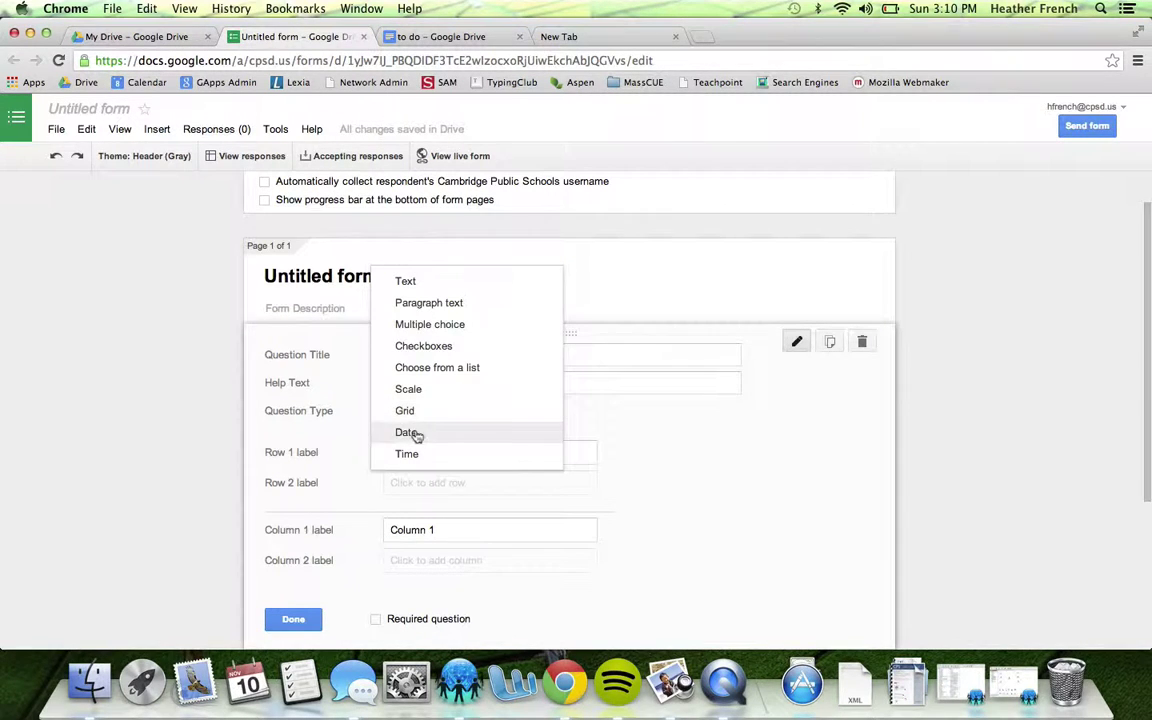
left_click(580, 440)
left_click(410, 412)
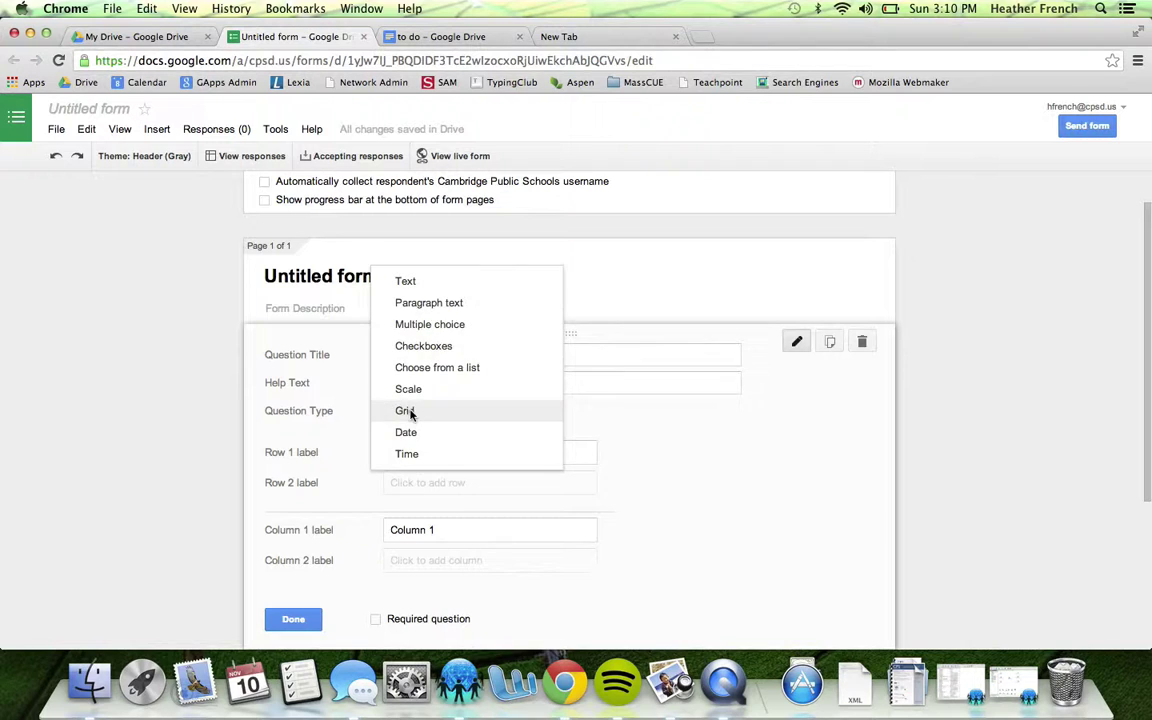
left_click(420, 303)
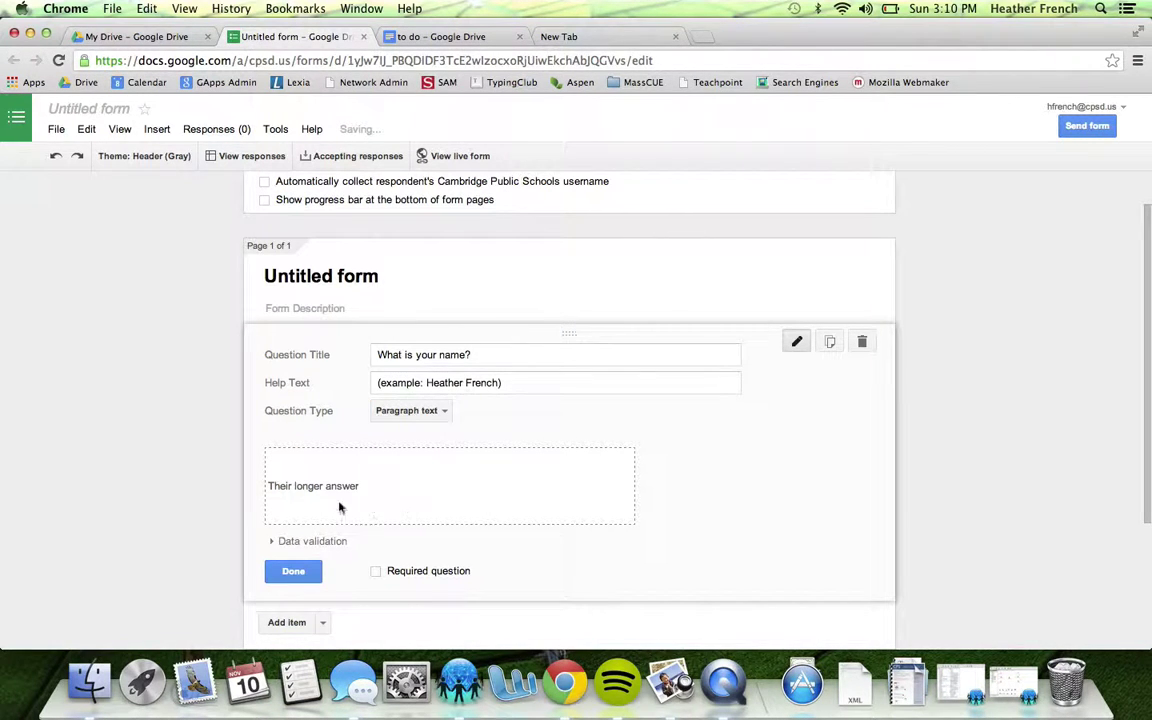
Mark the name question as required and show the Add item type list
scroll(355, 480, "down", 3)
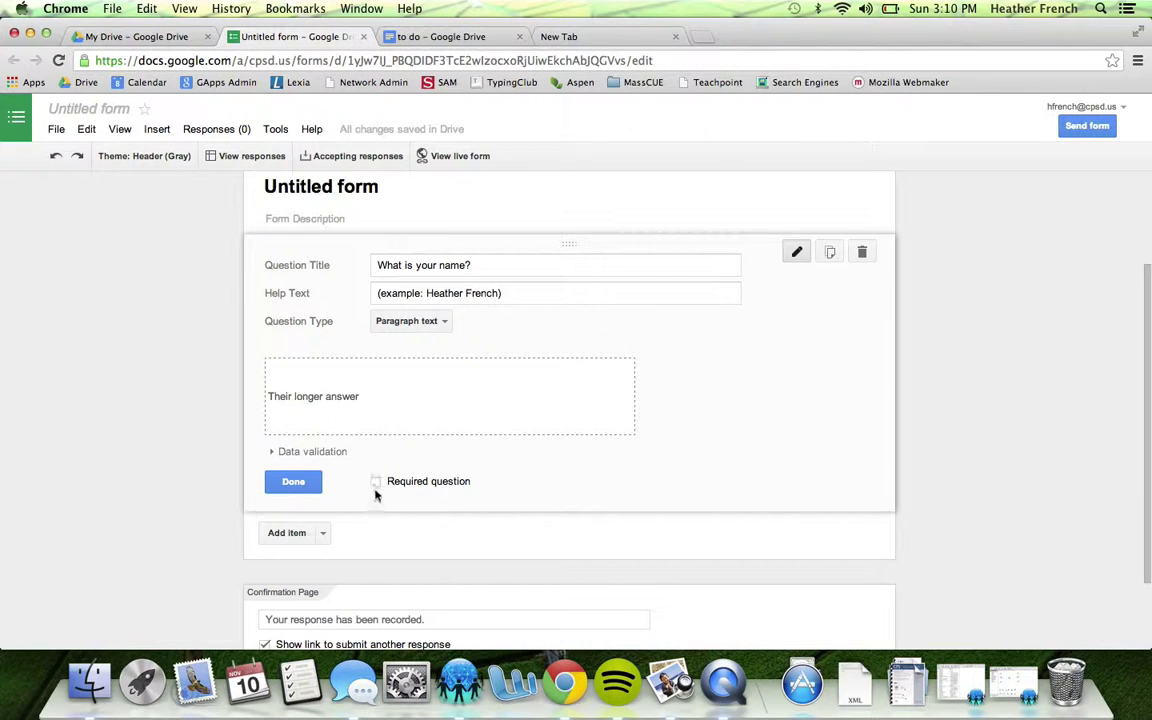
left_click(376, 486)
scroll(475, 381, "down", 2)
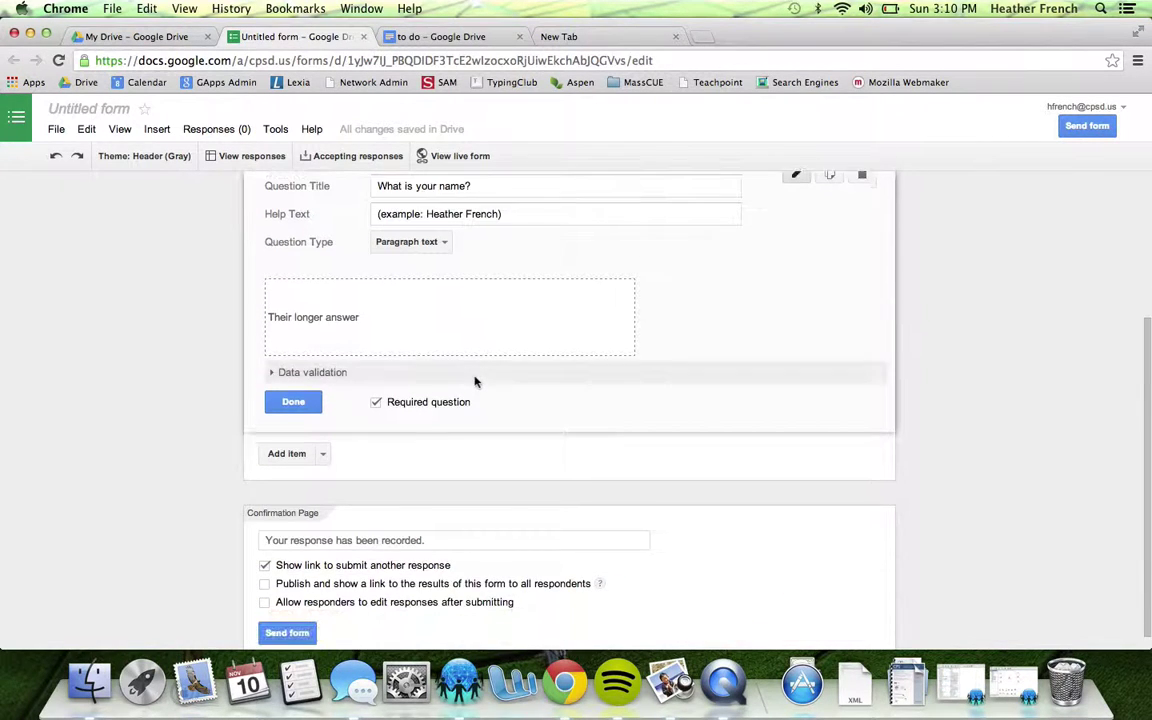
left_click(322, 455)
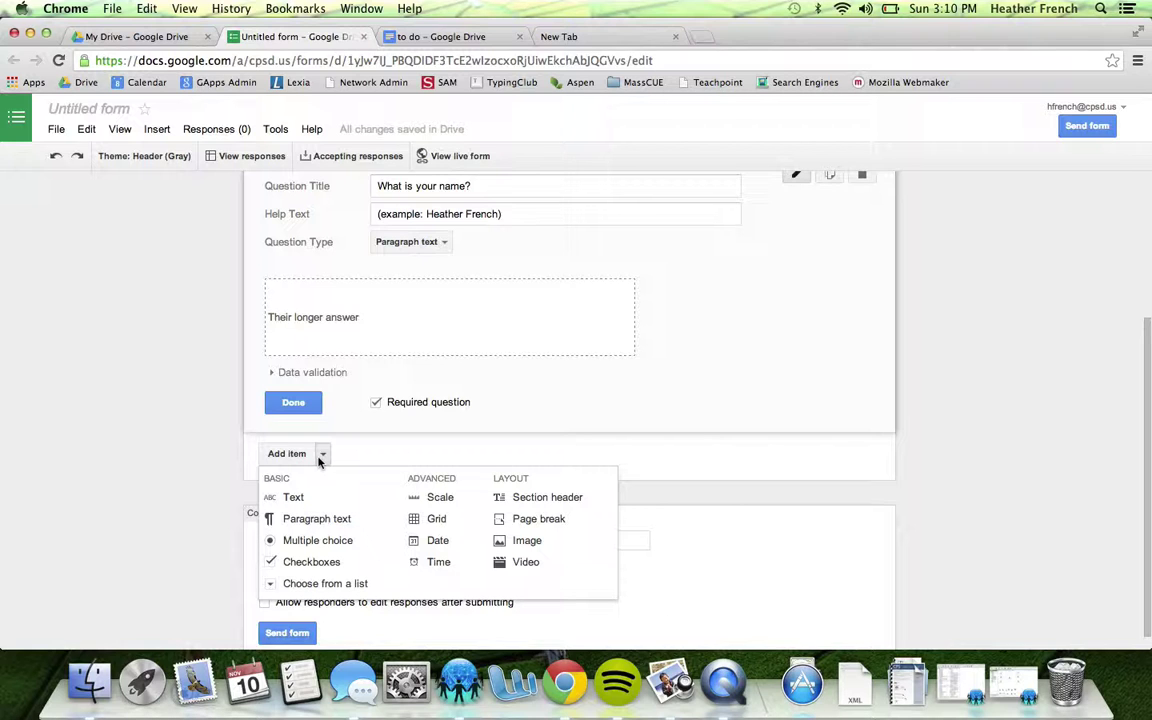
Add a multiple-choice question titled 'Is this question two?'
left_click(309, 540)
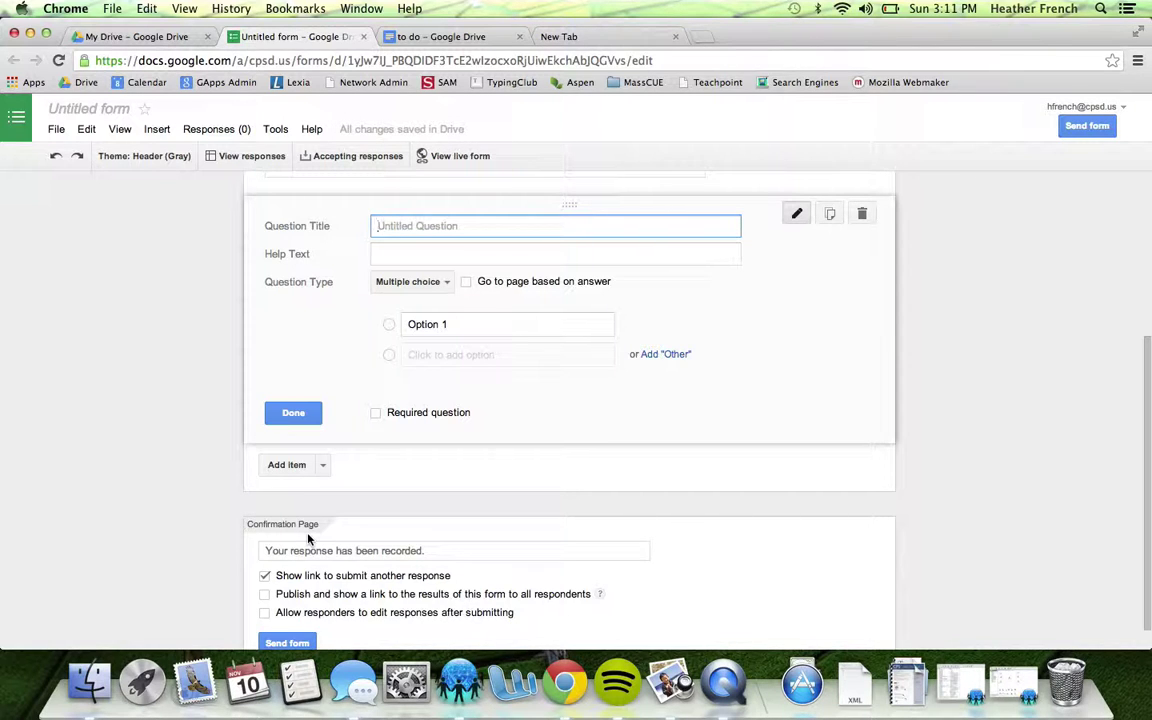
type("IS")
left_click(411, 258)
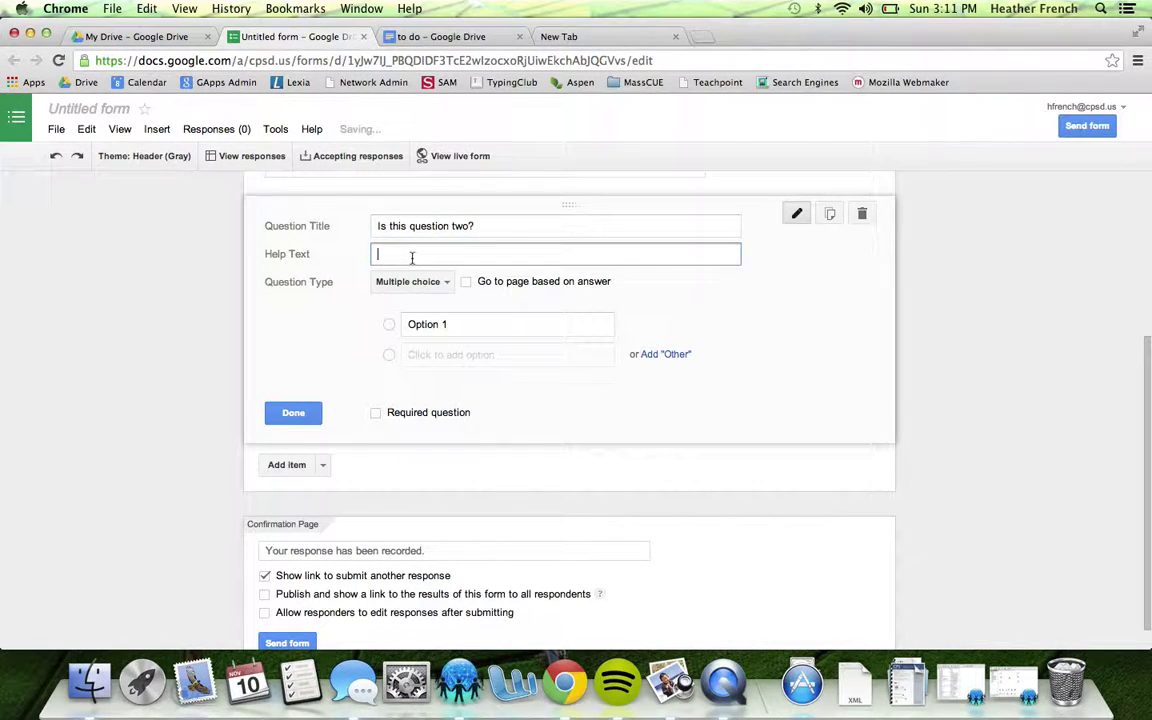
Set the question's answer choices to 1, 2 and 3
left_click(427, 326)
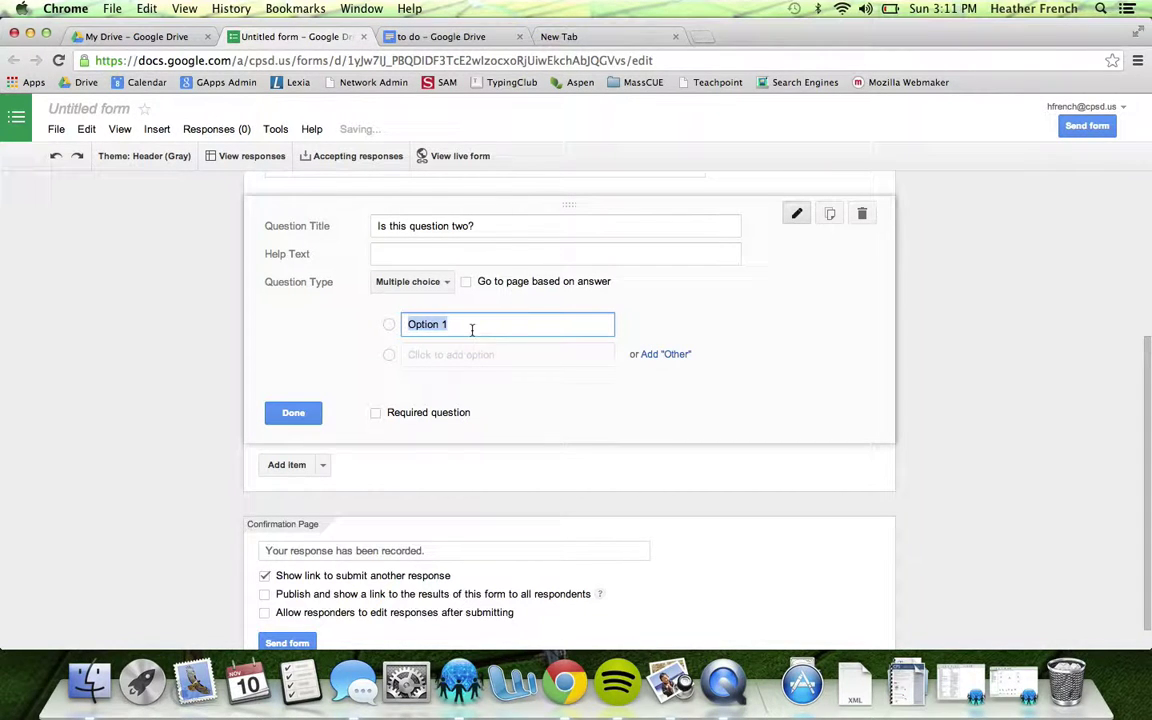
type("1")
left_click(458, 355)
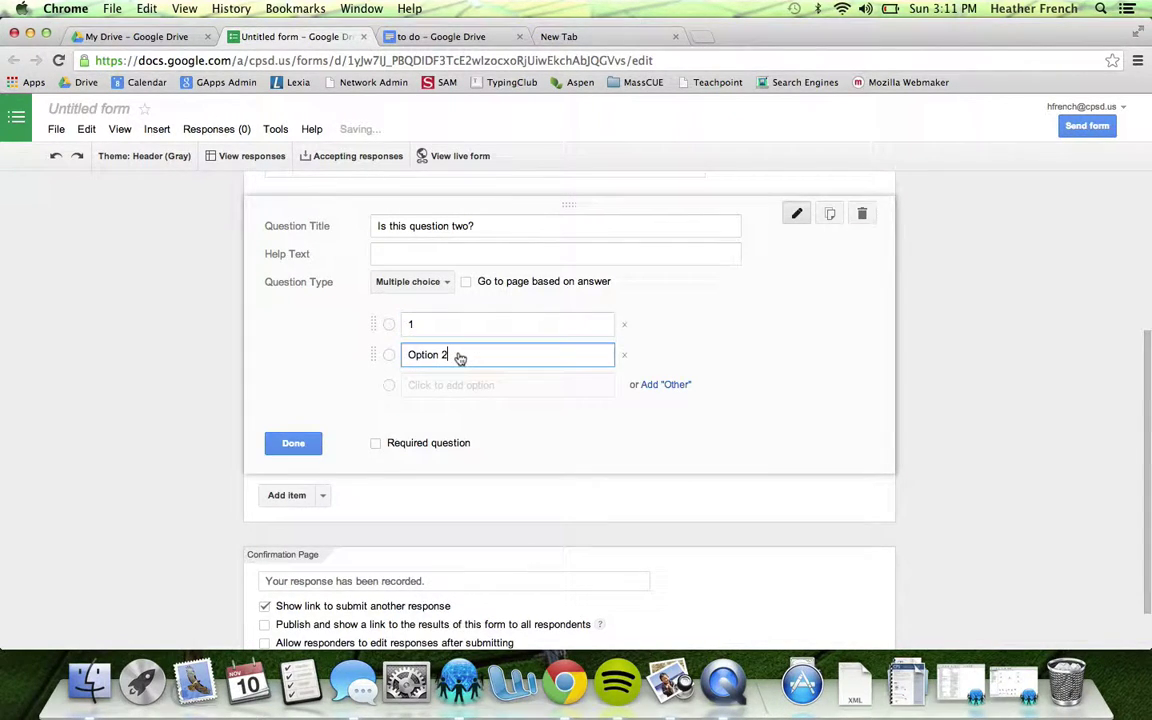
left_click(458, 355)
type("2")
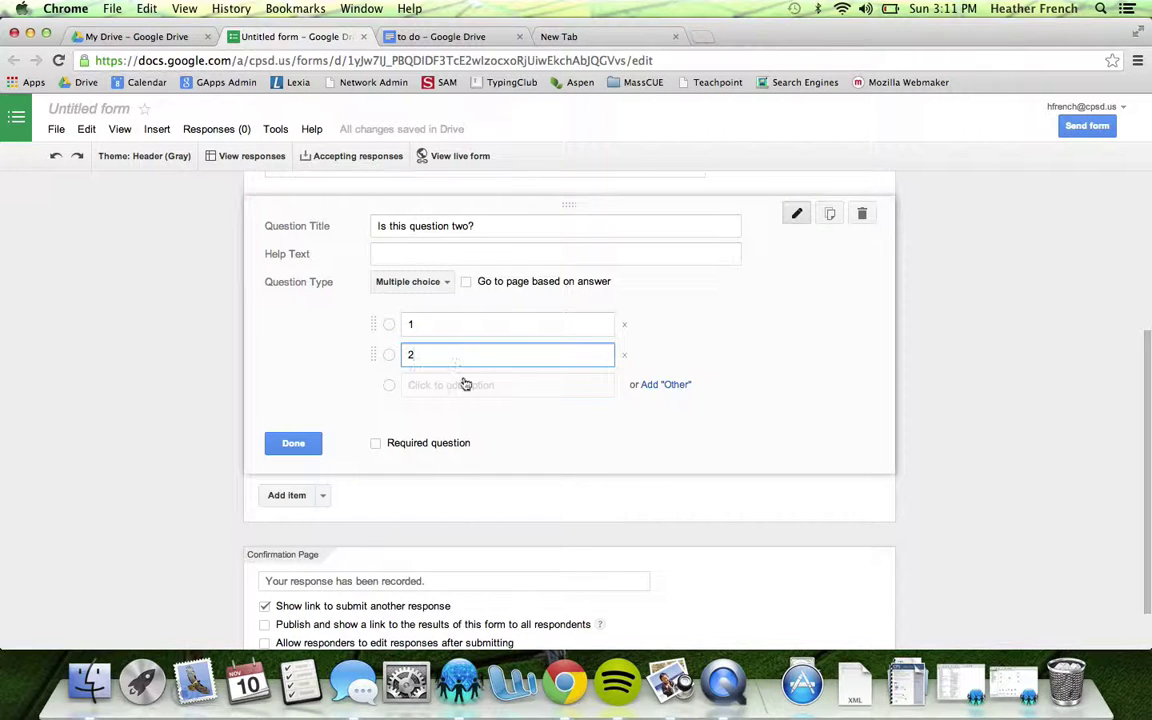
left_click(465, 384)
left_click(461, 393)
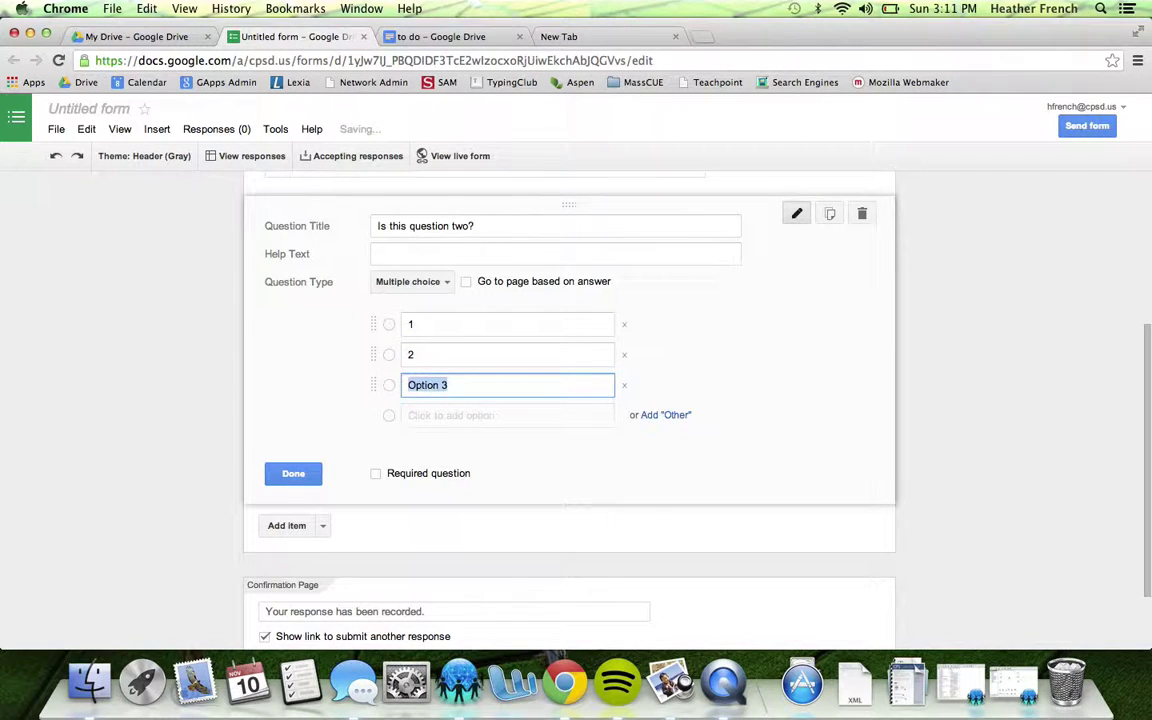
type("3")
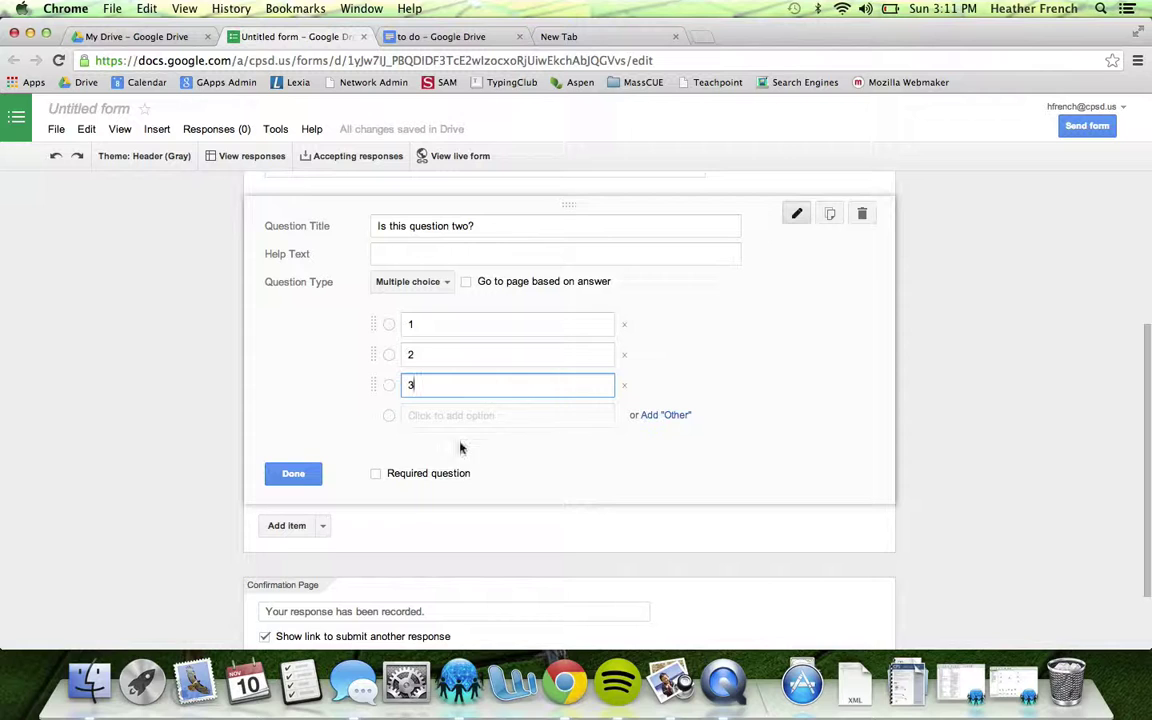
left_click(323, 527)
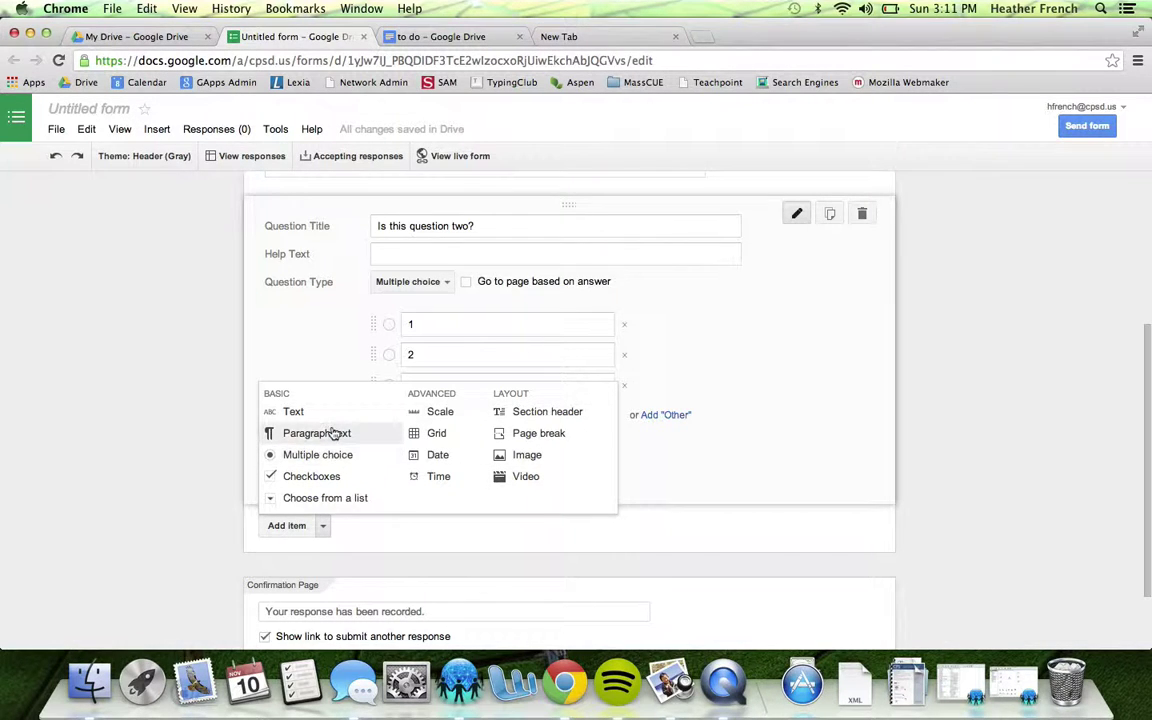
left_click(373, 535)
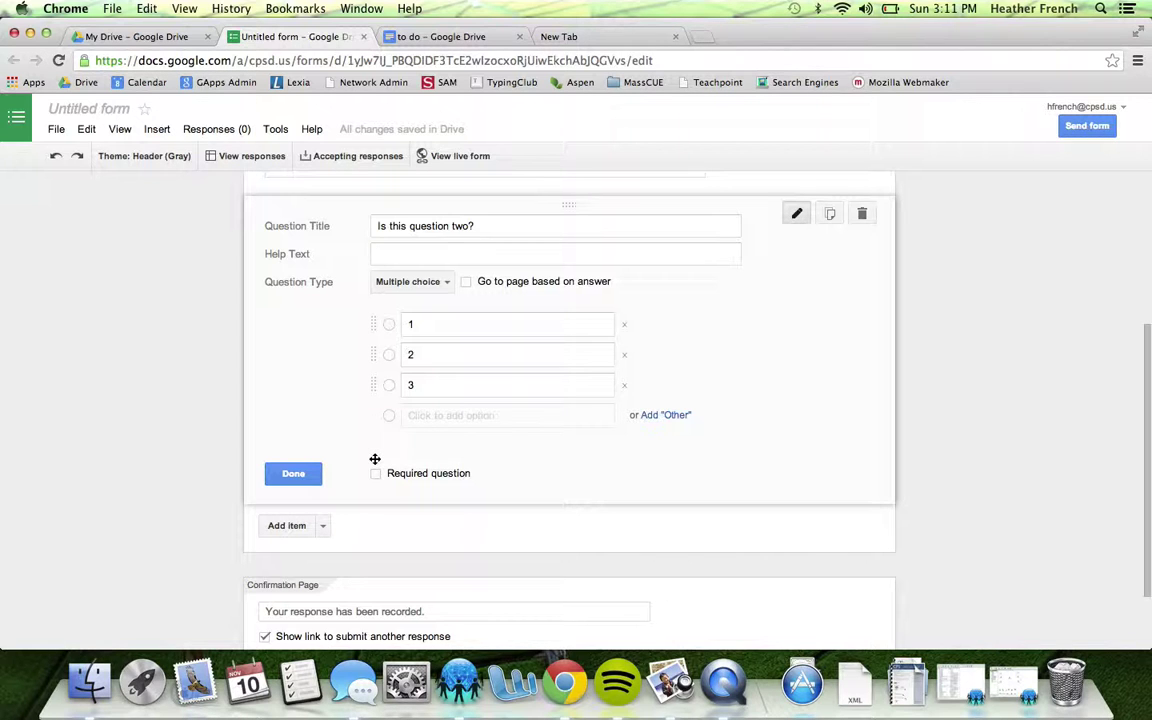
scroll(422, 457, "up", 4)
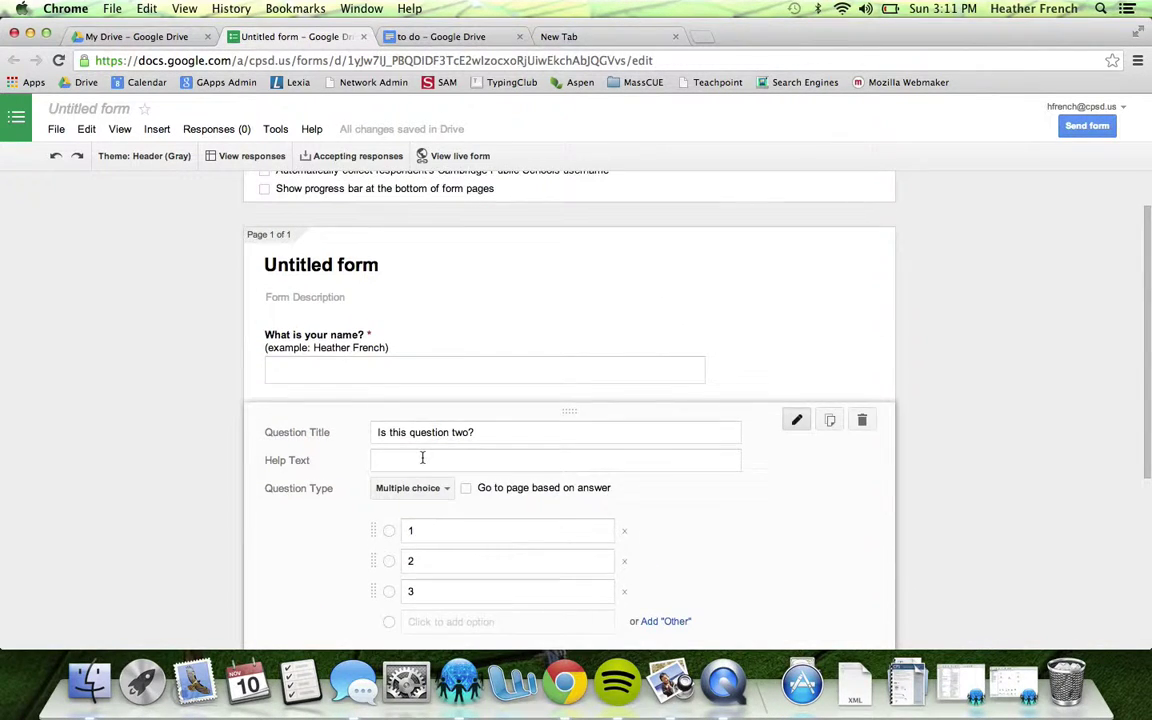
scroll(422, 457, "up", 1)
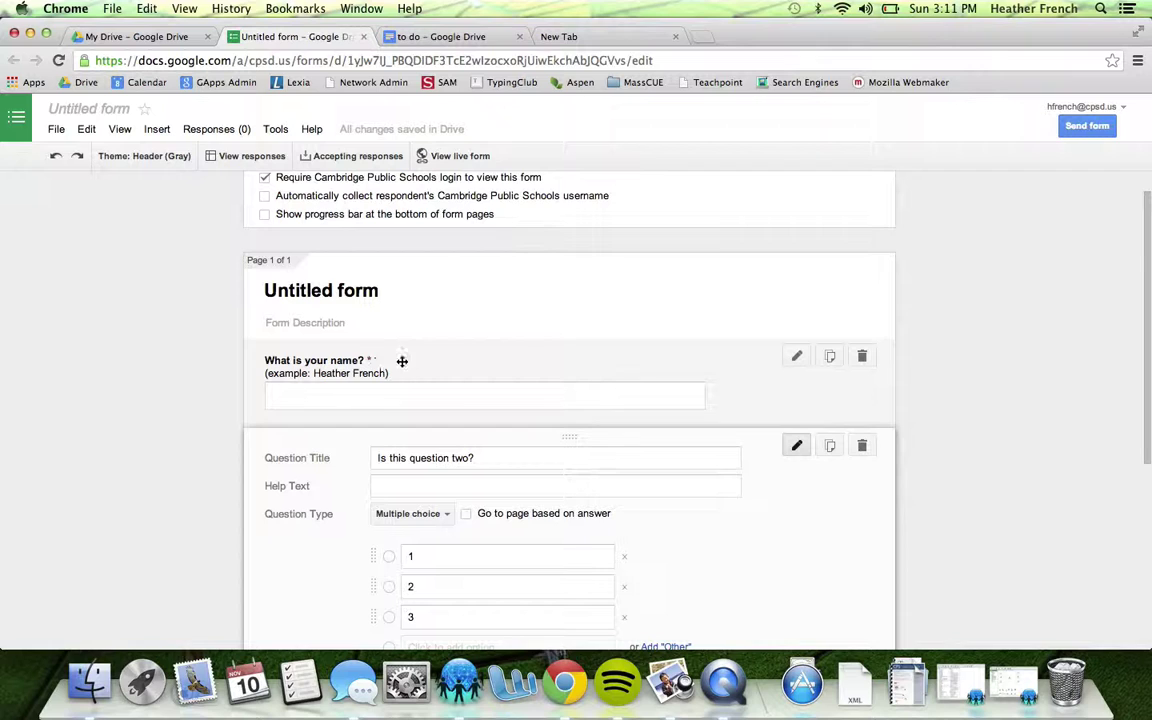
left_click(796, 358)
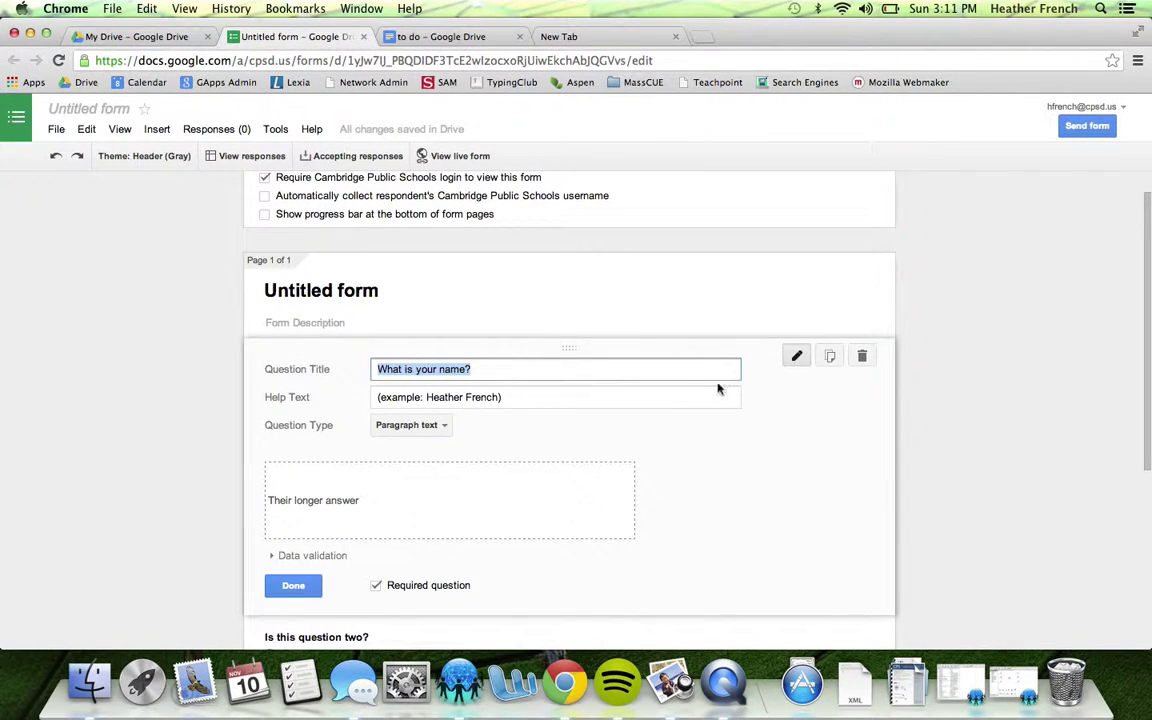
left_click(293, 585)
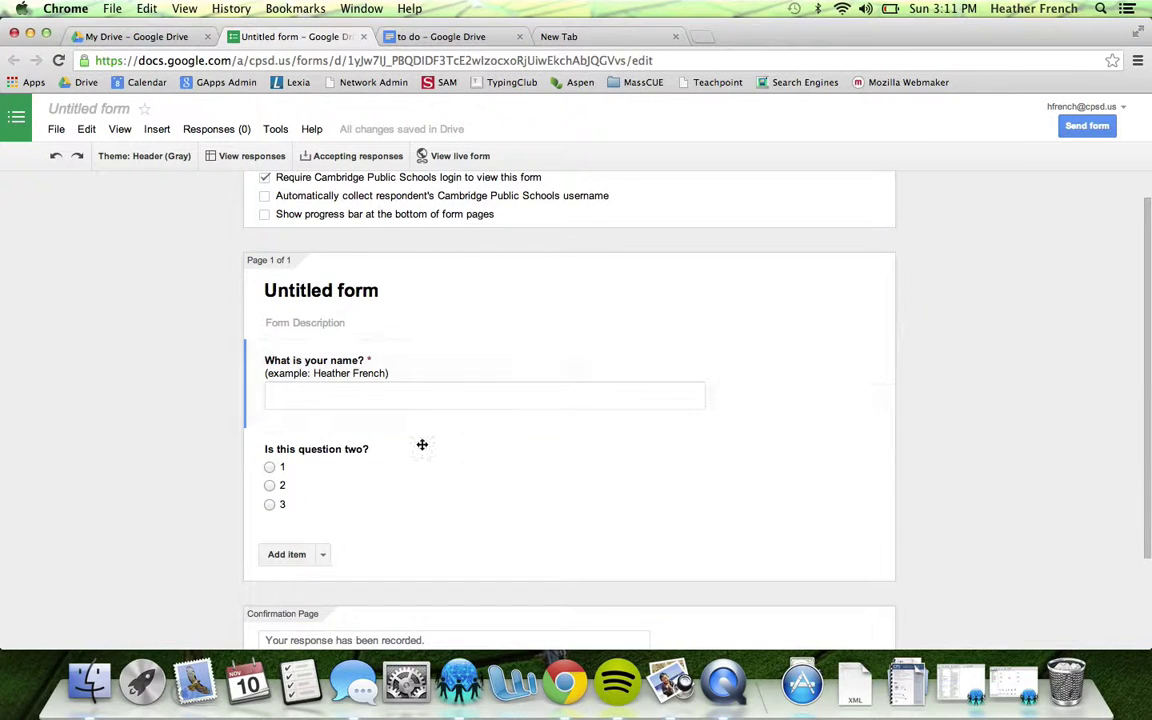
left_click(829, 357)
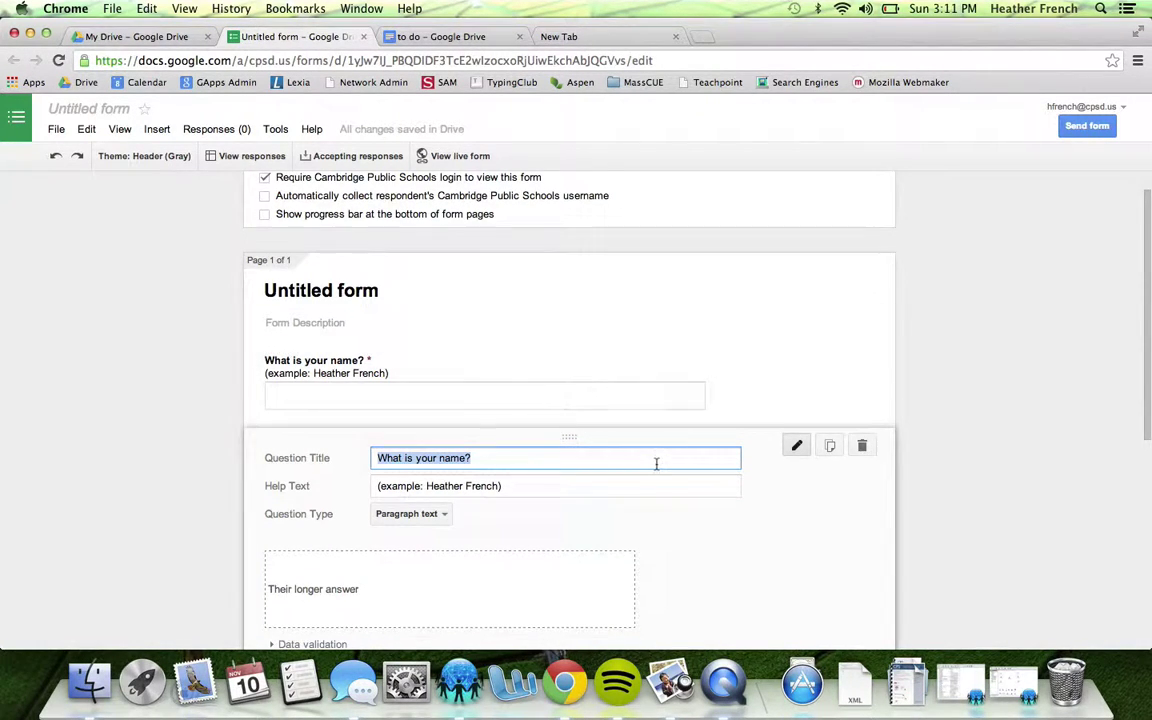
scroll(656, 463, "down", 2)
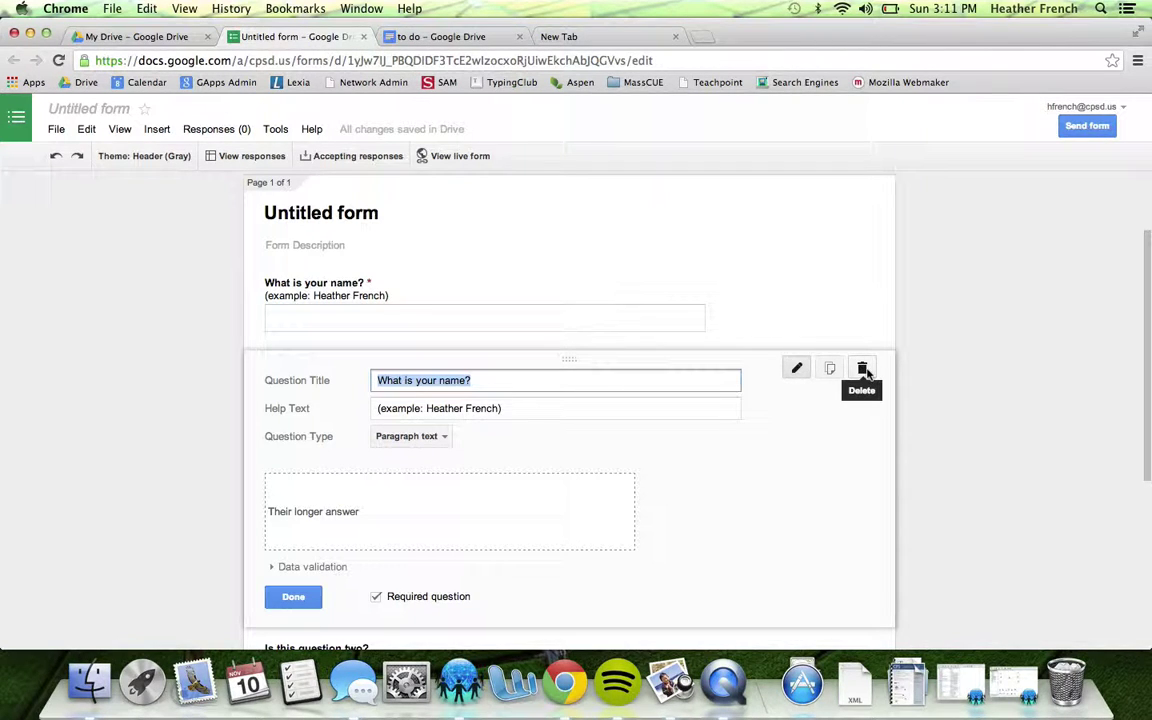
left_click(863, 369)
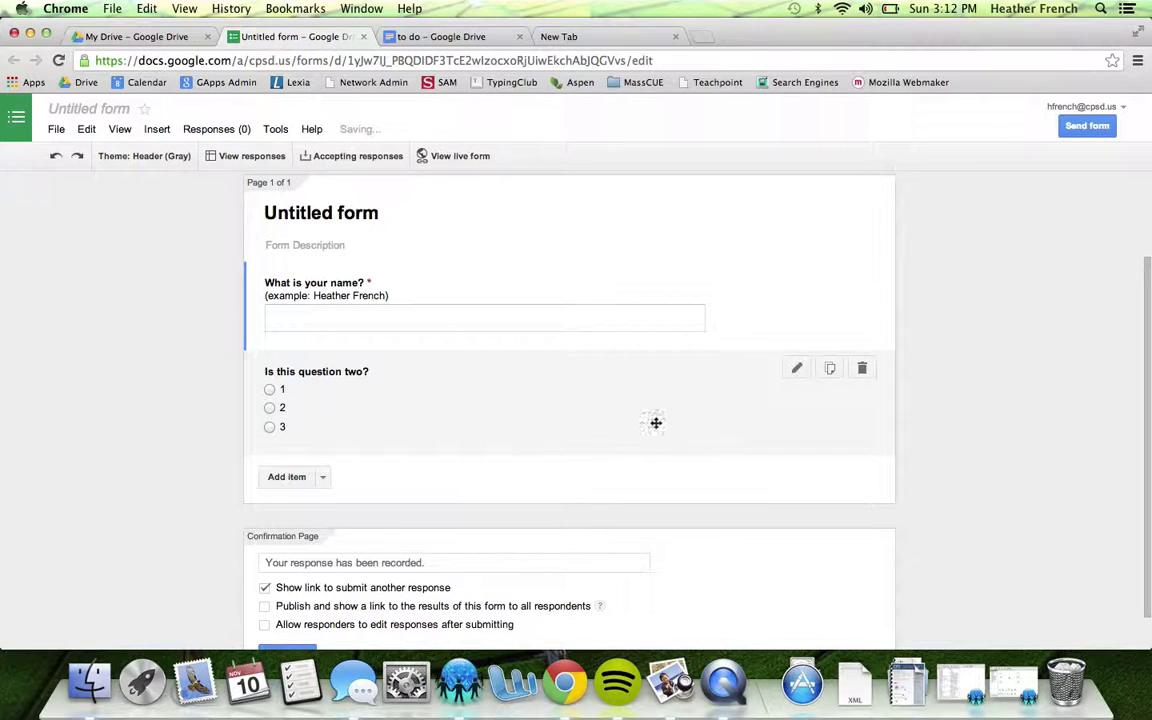
scroll(614, 375, "down", 1)
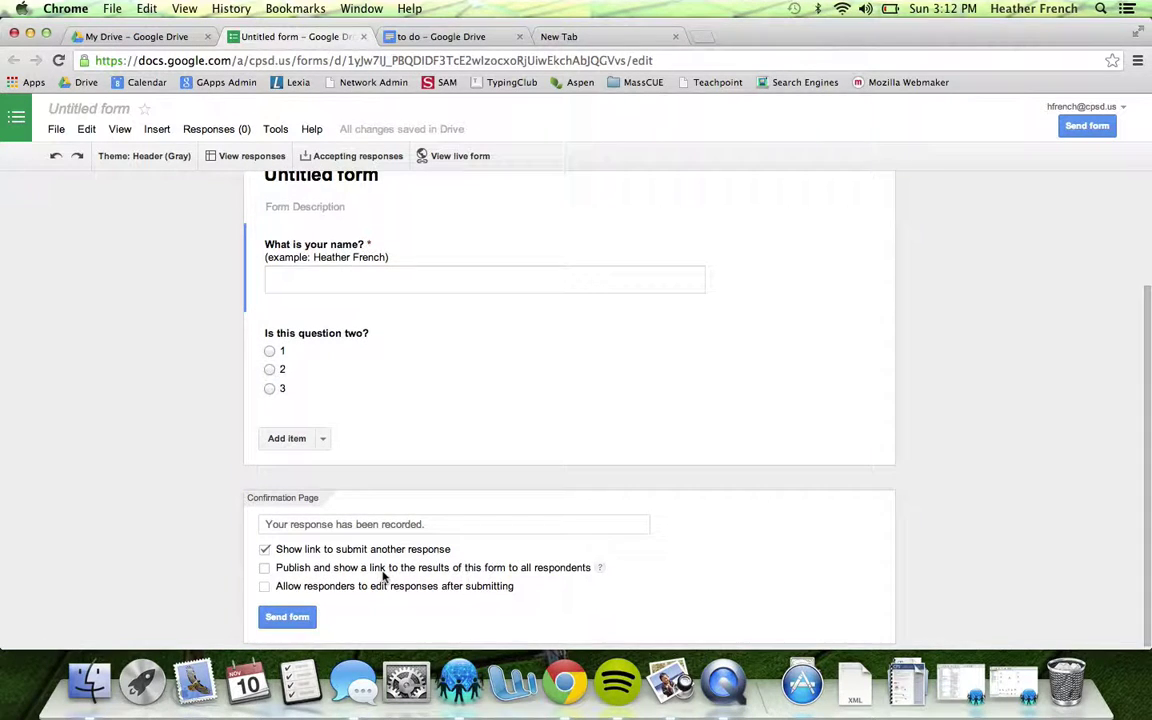
scroll(383, 576, "up", 3)
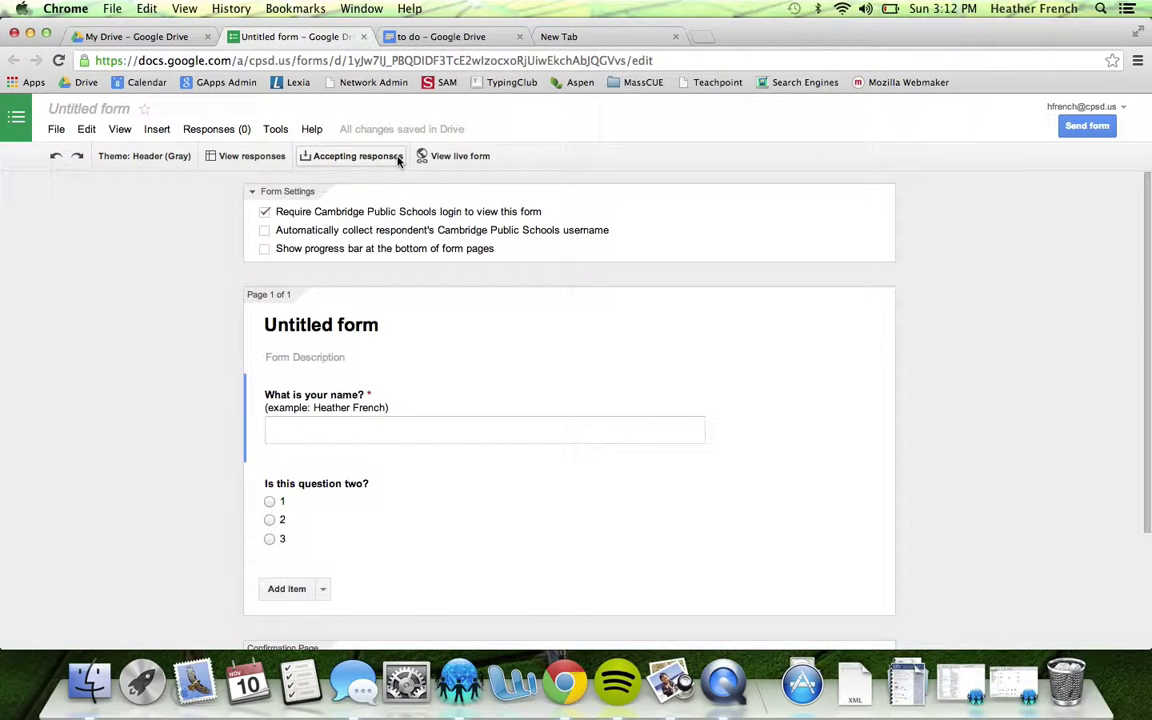
Toggle Accepting responses off and on, check the responses sheet, and begin renaming the form
left_click(399, 159)
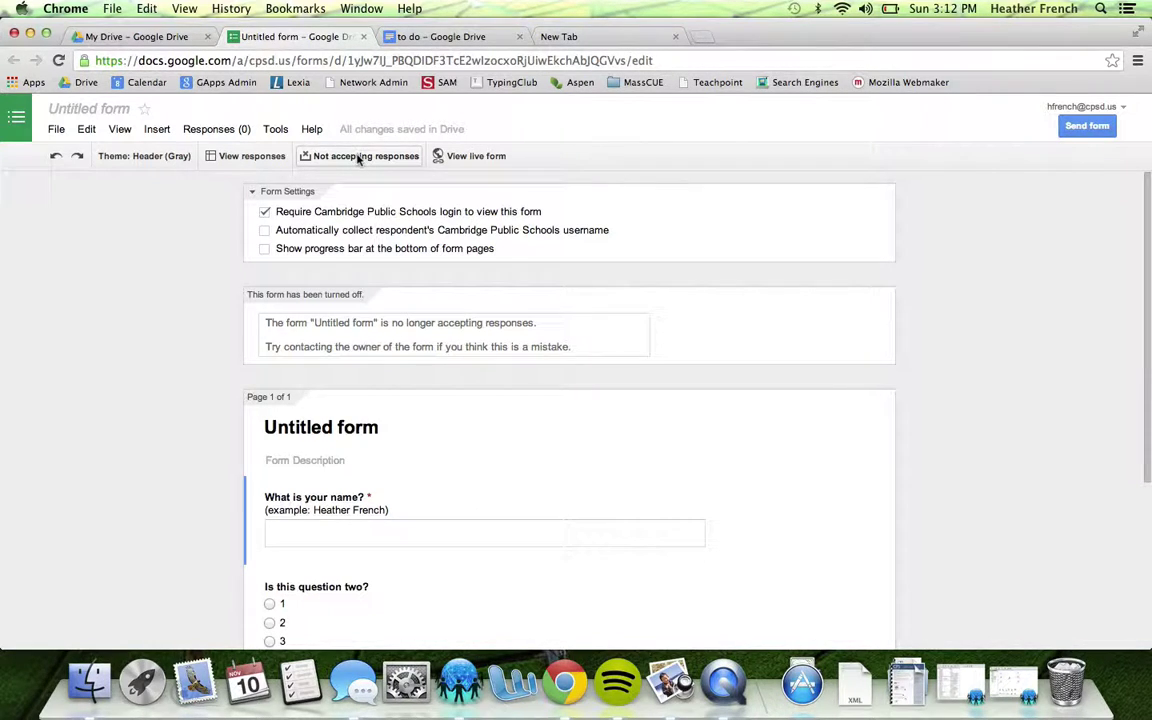
left_click(358, 157)
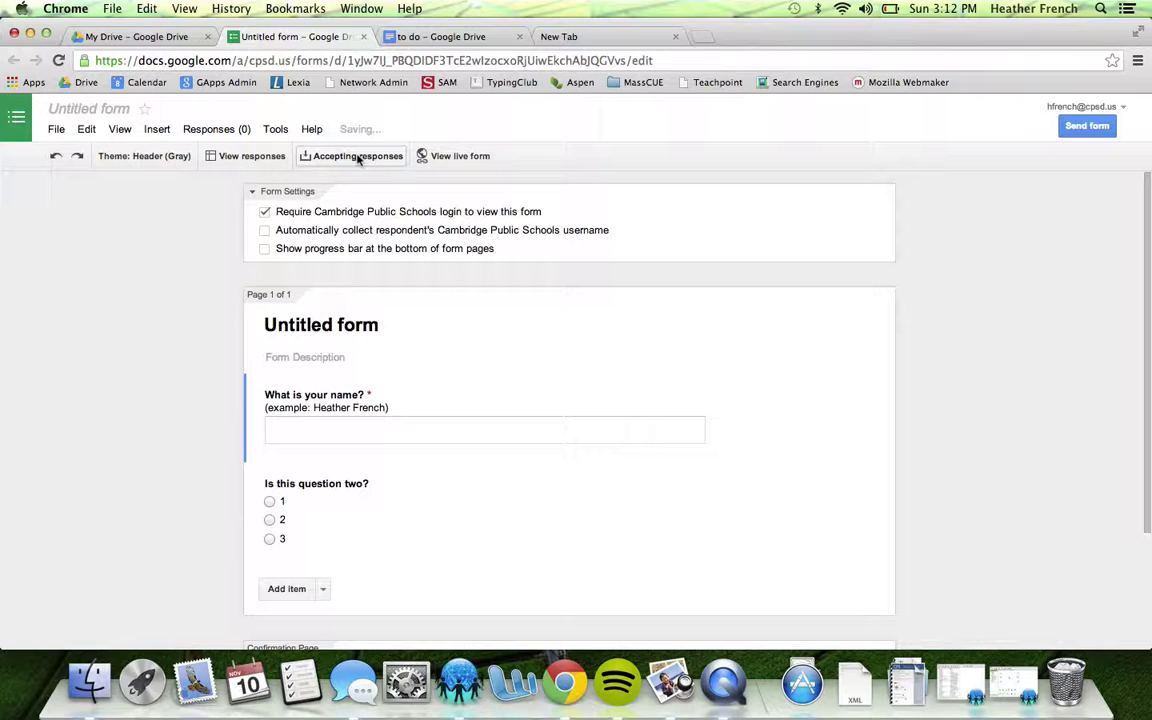
left_click(244, 158)
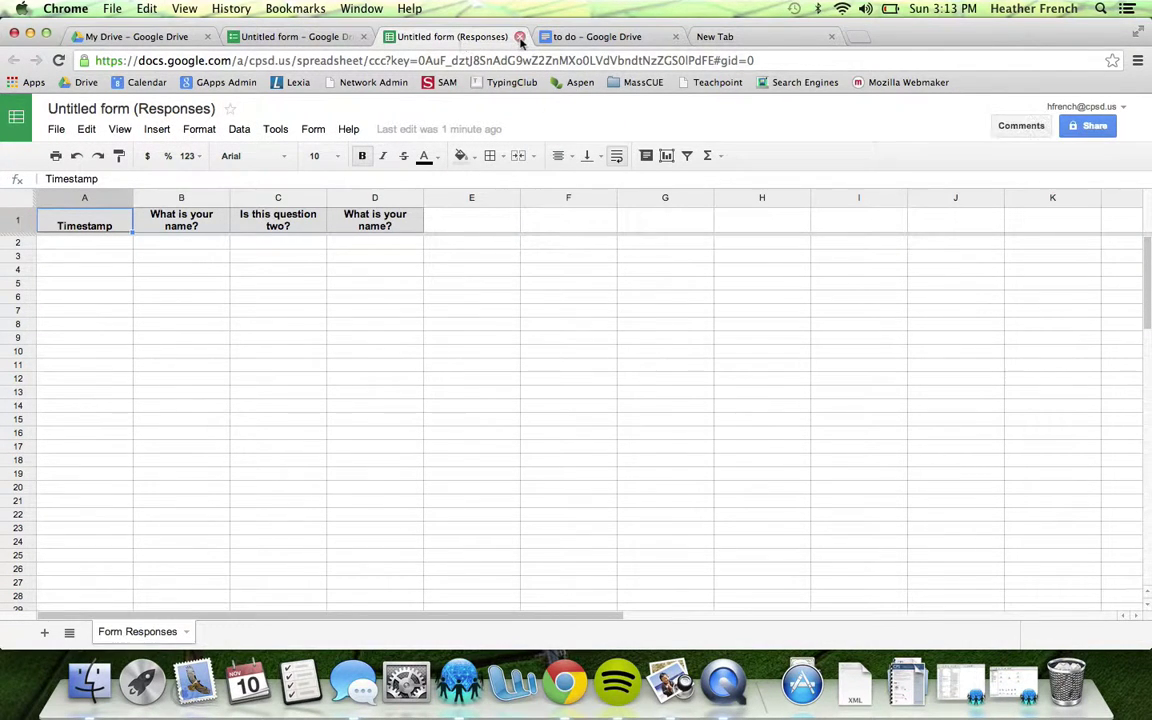
left_click(519, 37)
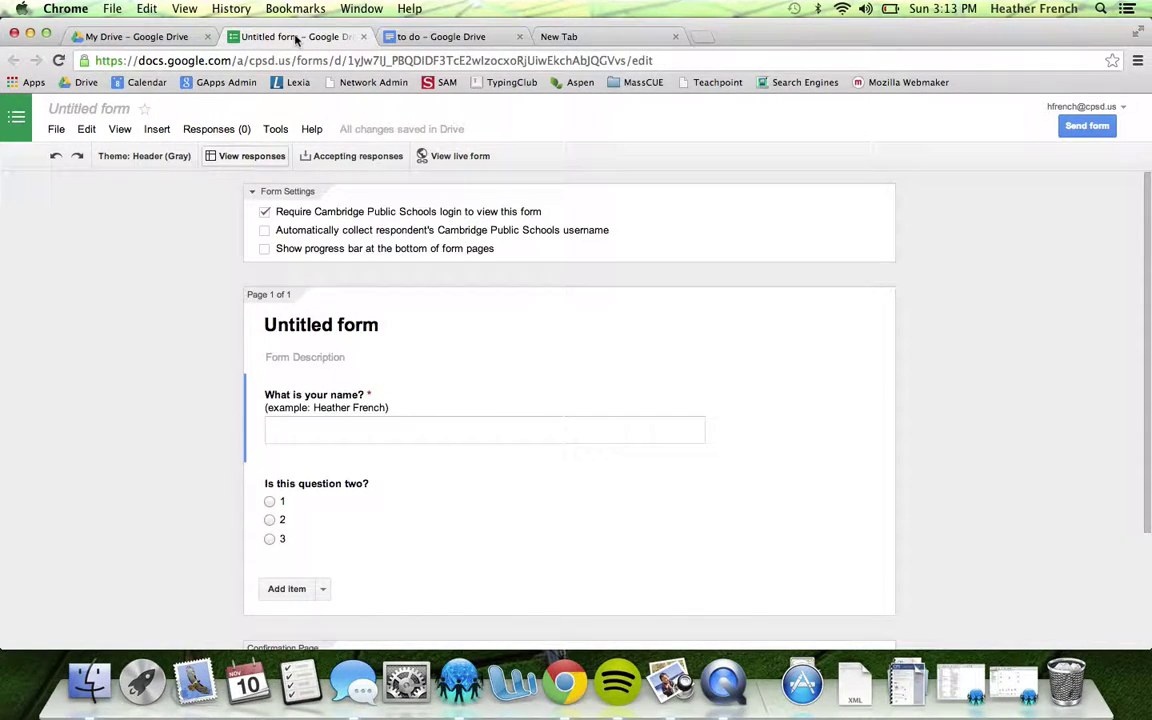
left_click(97, 110)
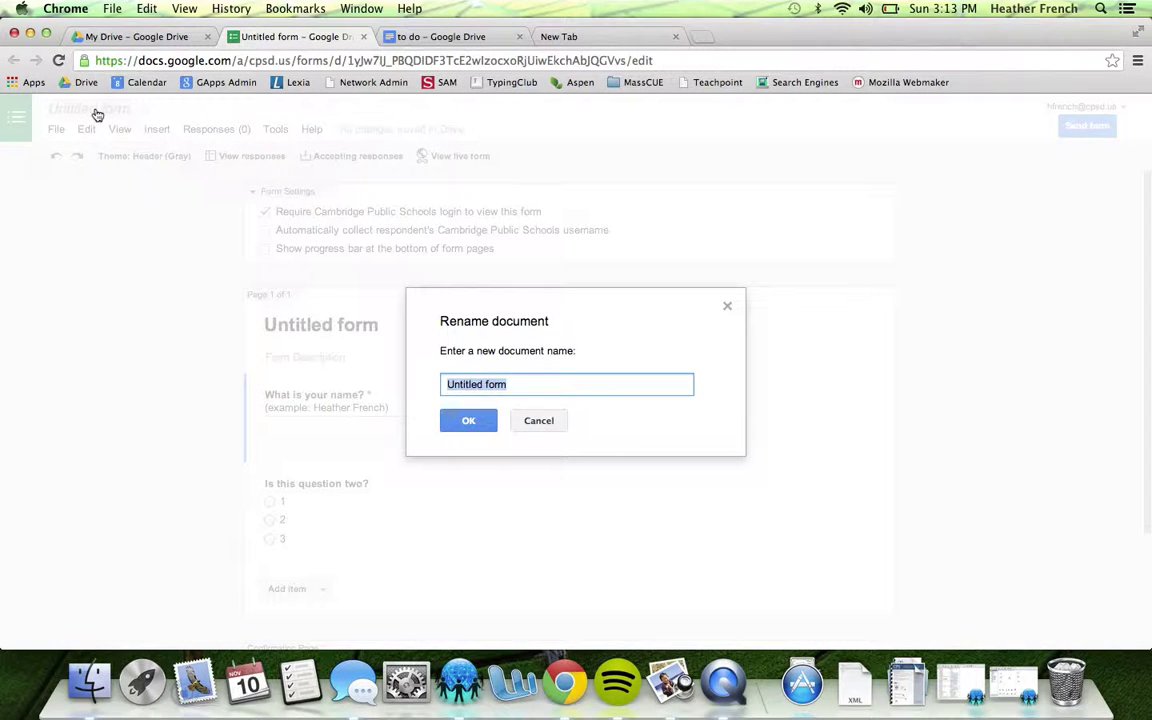
Name the form 'Heather's Survey' and open its responses spreadsheet
type("Hee")
type("ther's Survey")
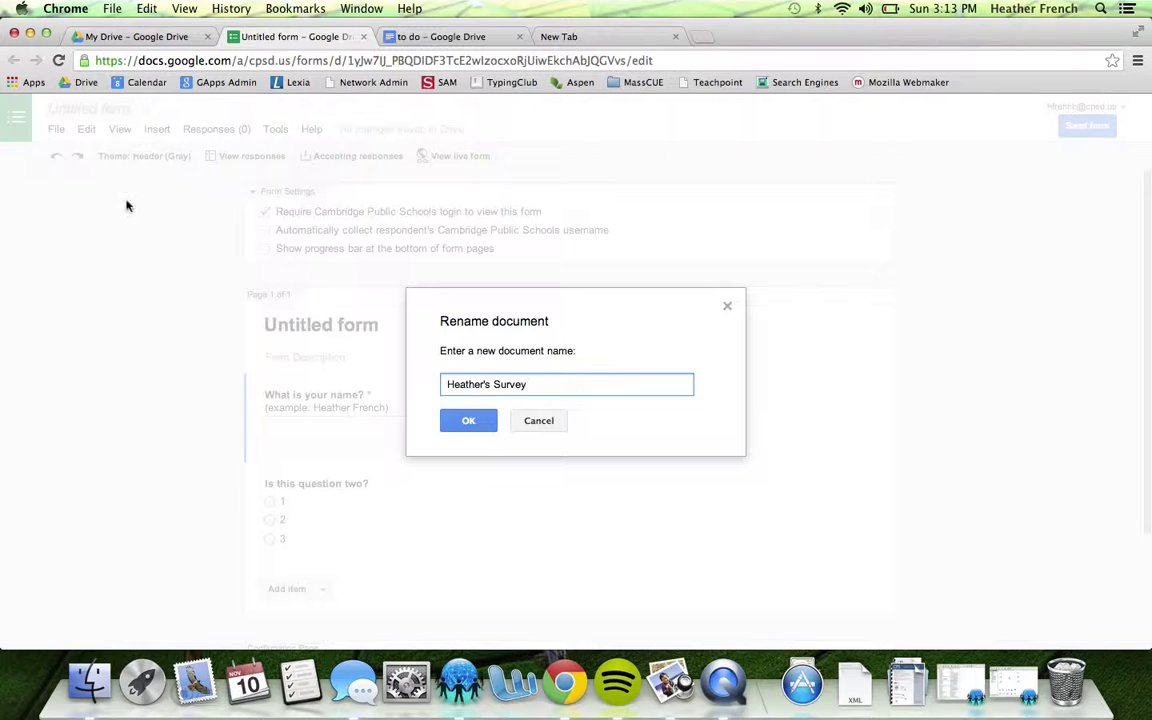
left_click(449, 421)
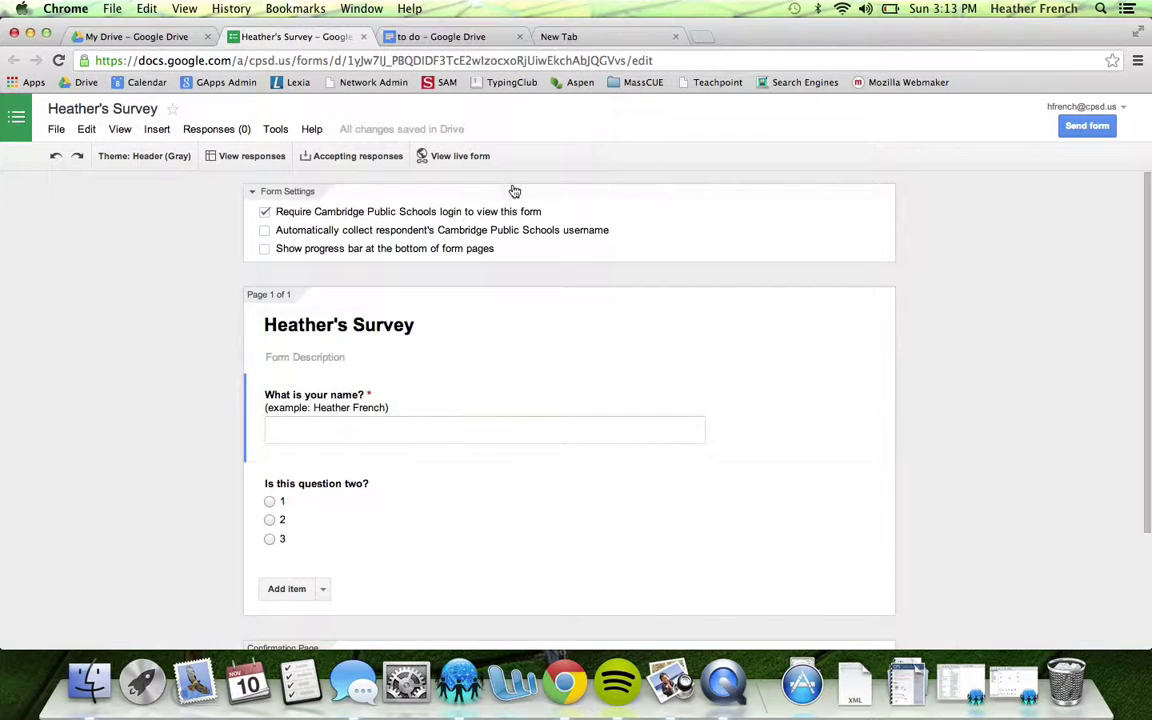
left_click(256, 158)
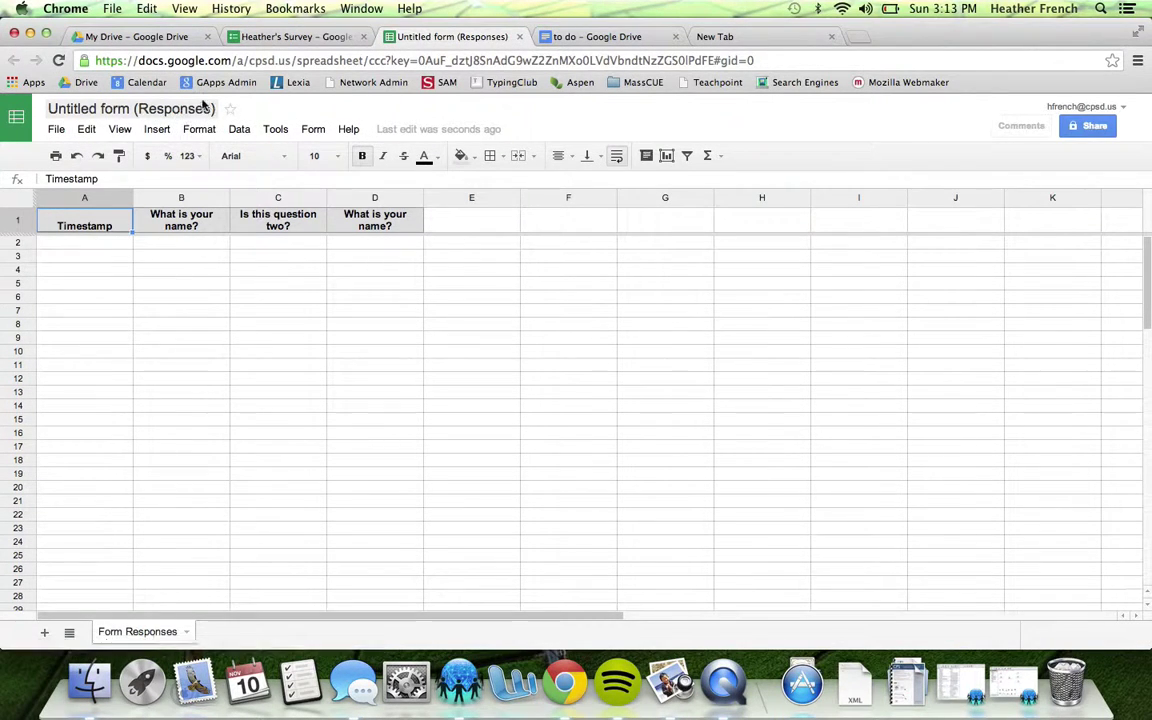
Close the responses spreadsheet despite the leave-page warning, and review the live form
left_click(520, 37)
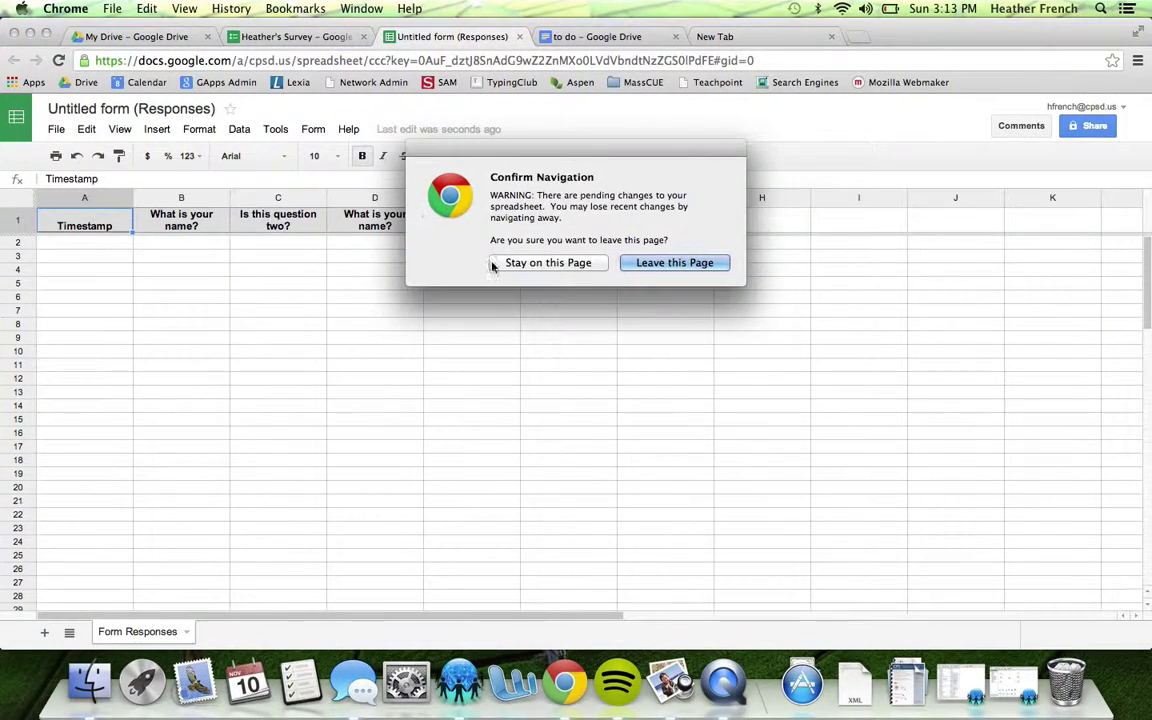
left_click(519, 264)
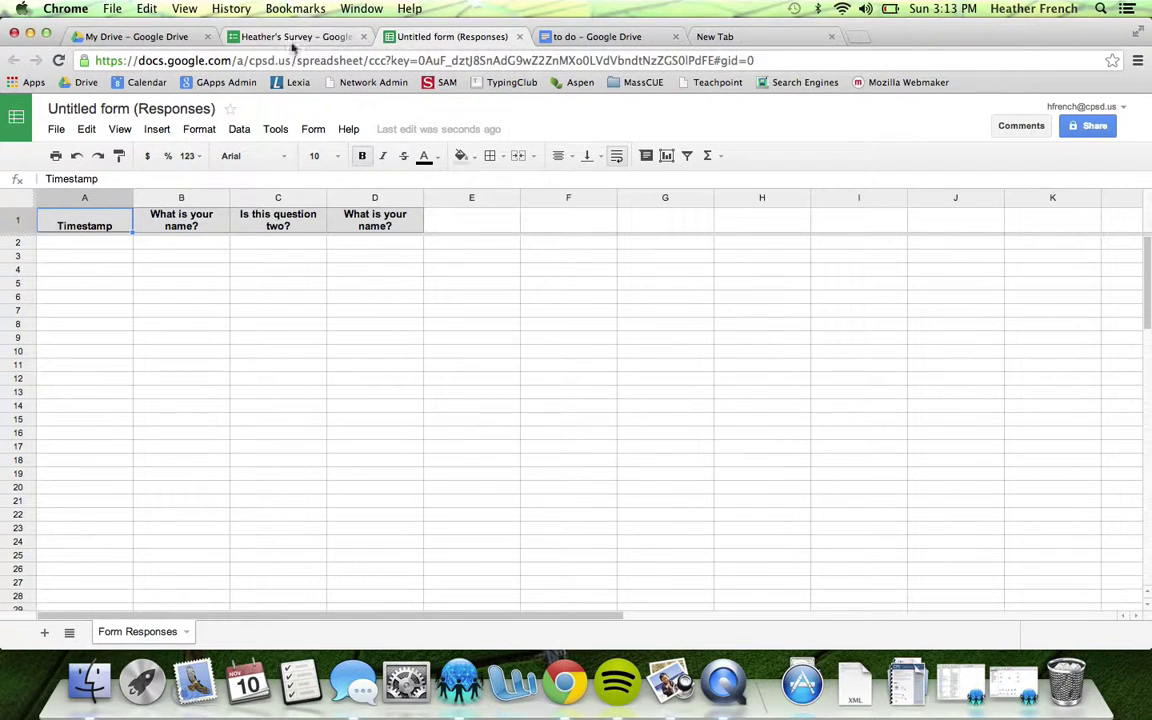
left_click(520, 37)
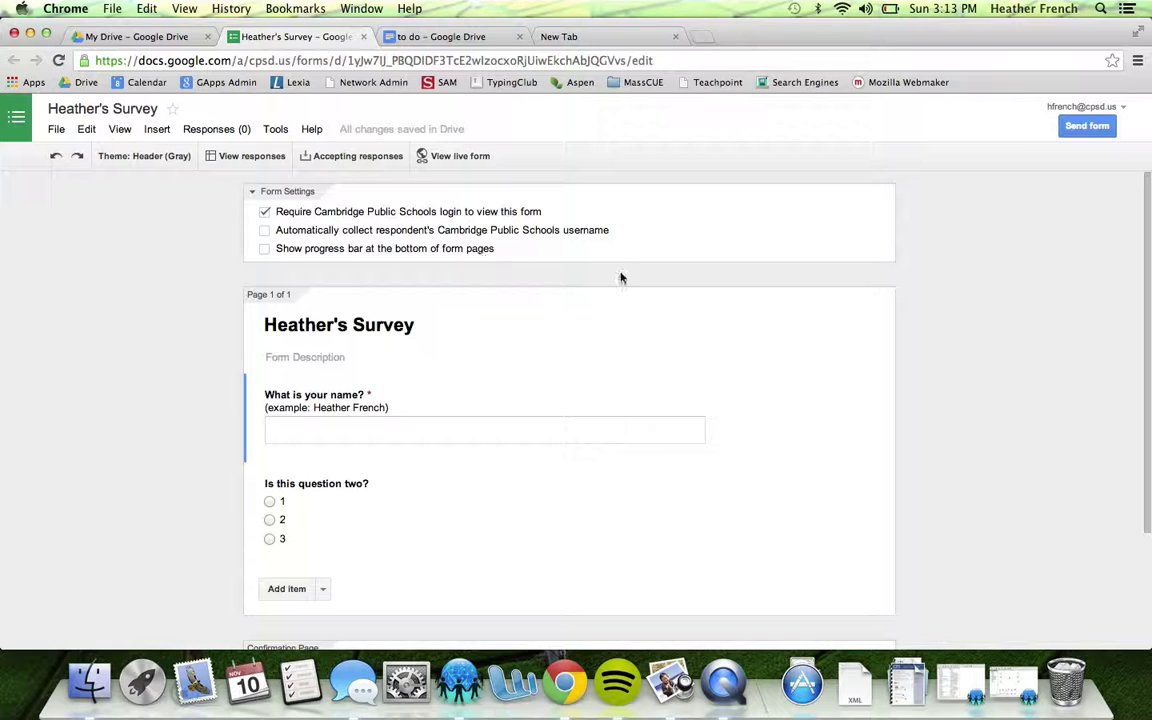
scroll(621, 273, "down", 3)
scroll(621, 273, "up", 4)
Close the live form preview and bring up the Send form dialog
left_click(462, 156)
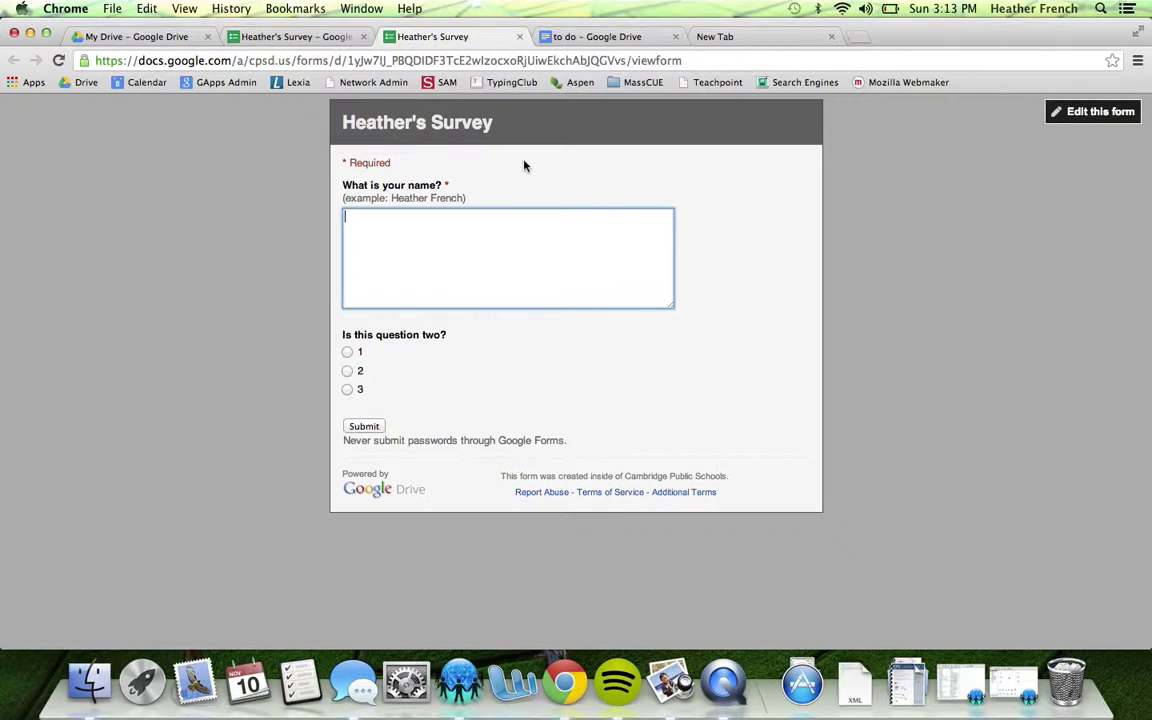
left_click(519, 36)
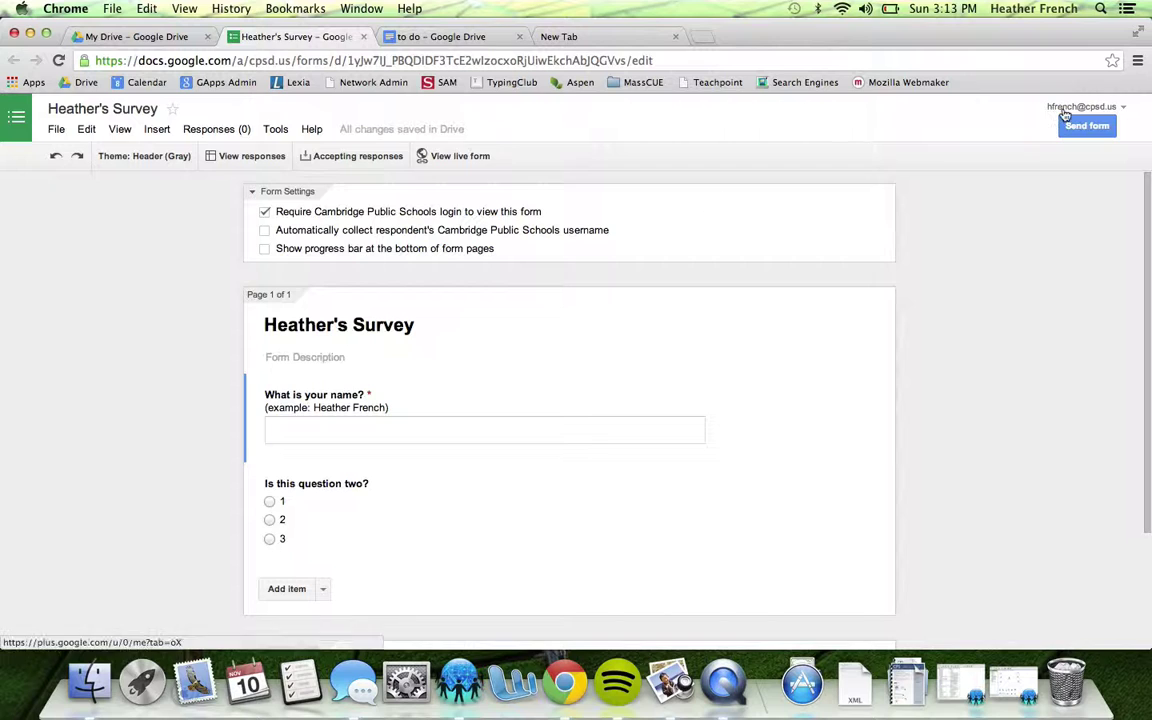
left_click(1104, 127)
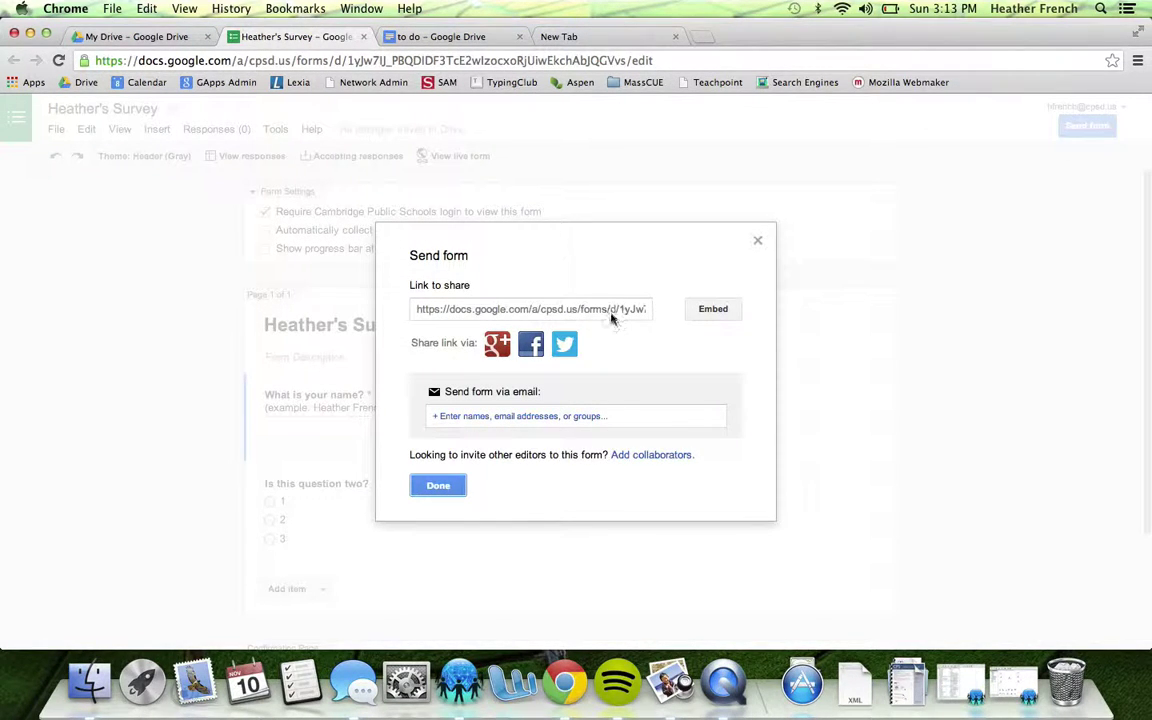
Copy the survey's share link and bring up the fields for sending the form by email
left_click(594, 312)
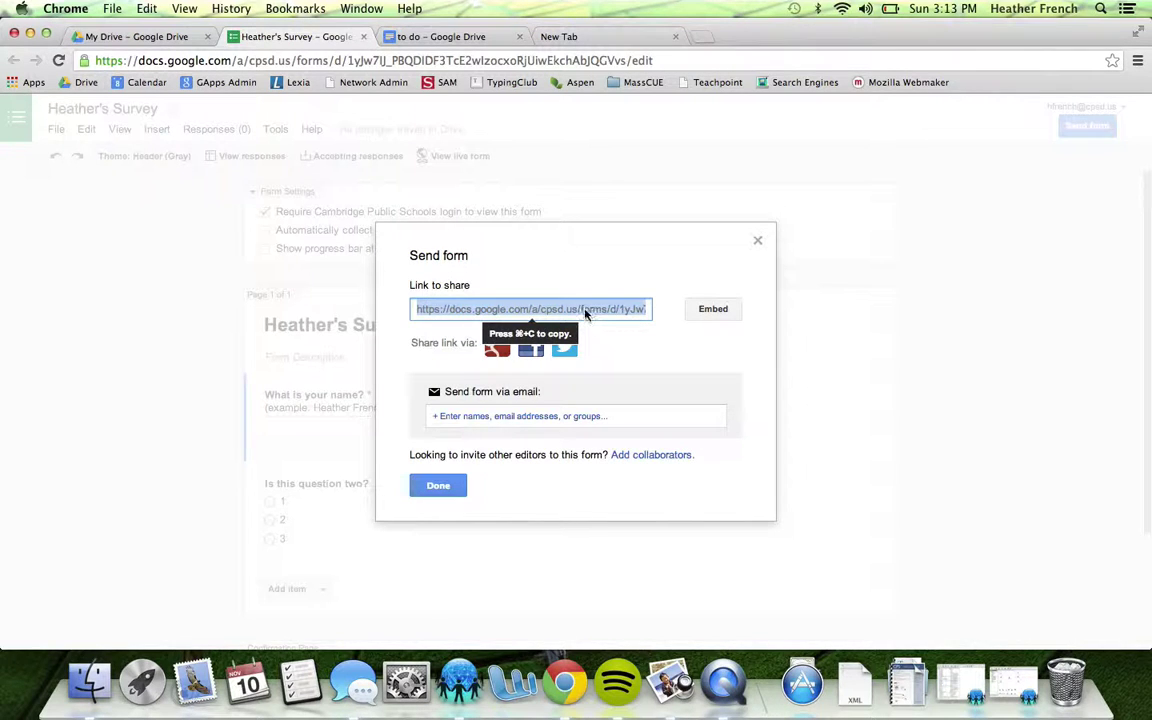
left_click(585, 313)
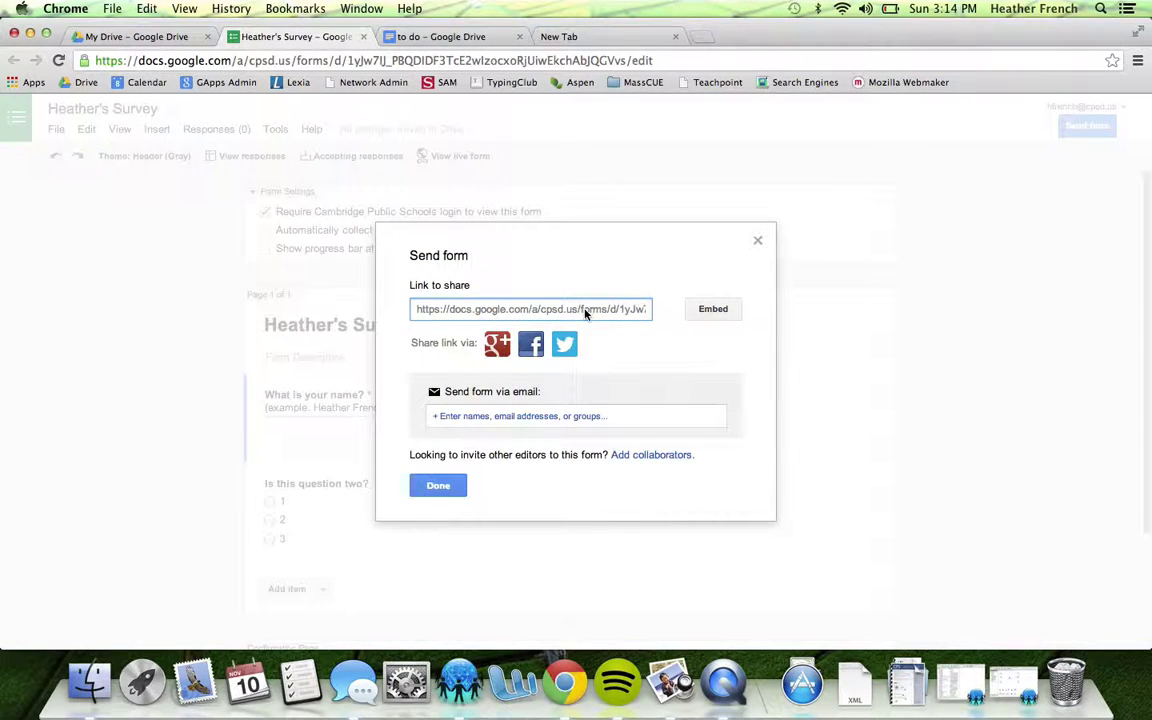
left_click(585, 313)
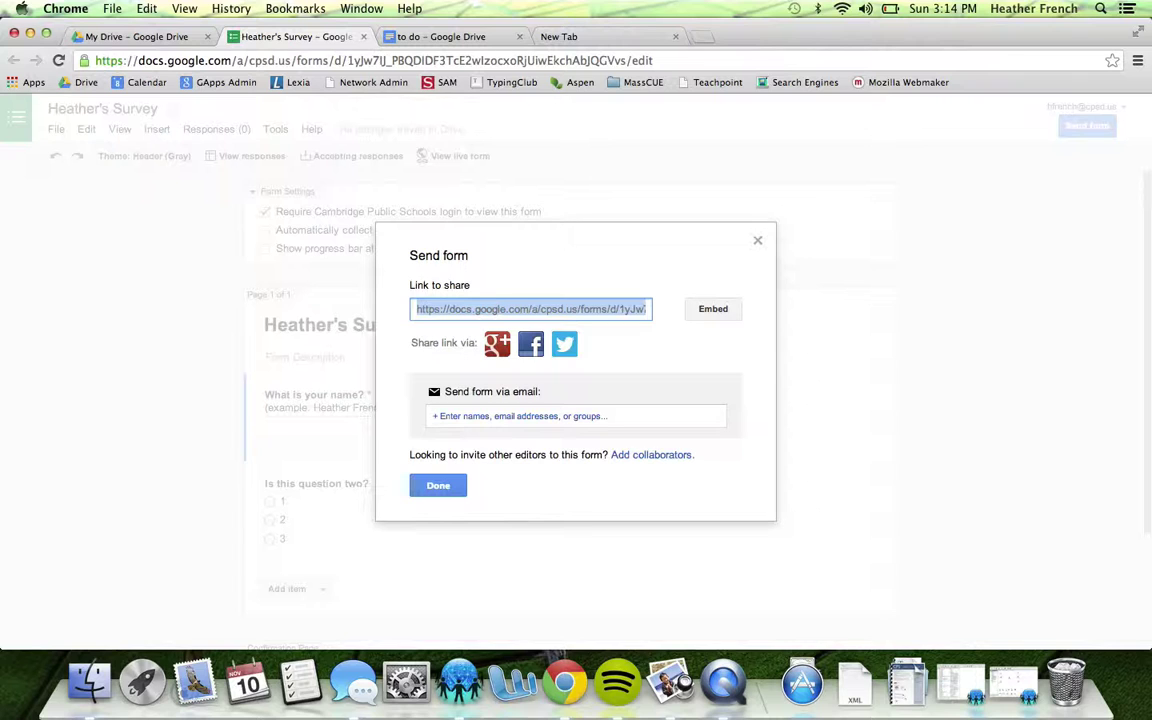
key("super+c")
left_click(606, 418)
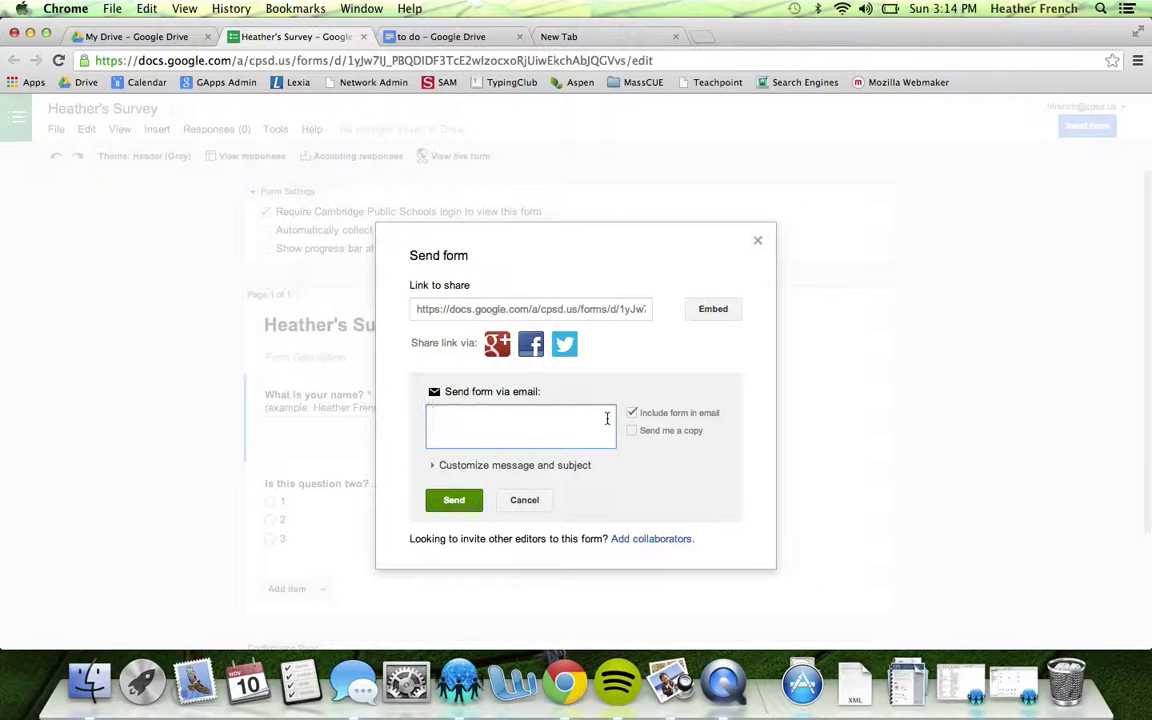
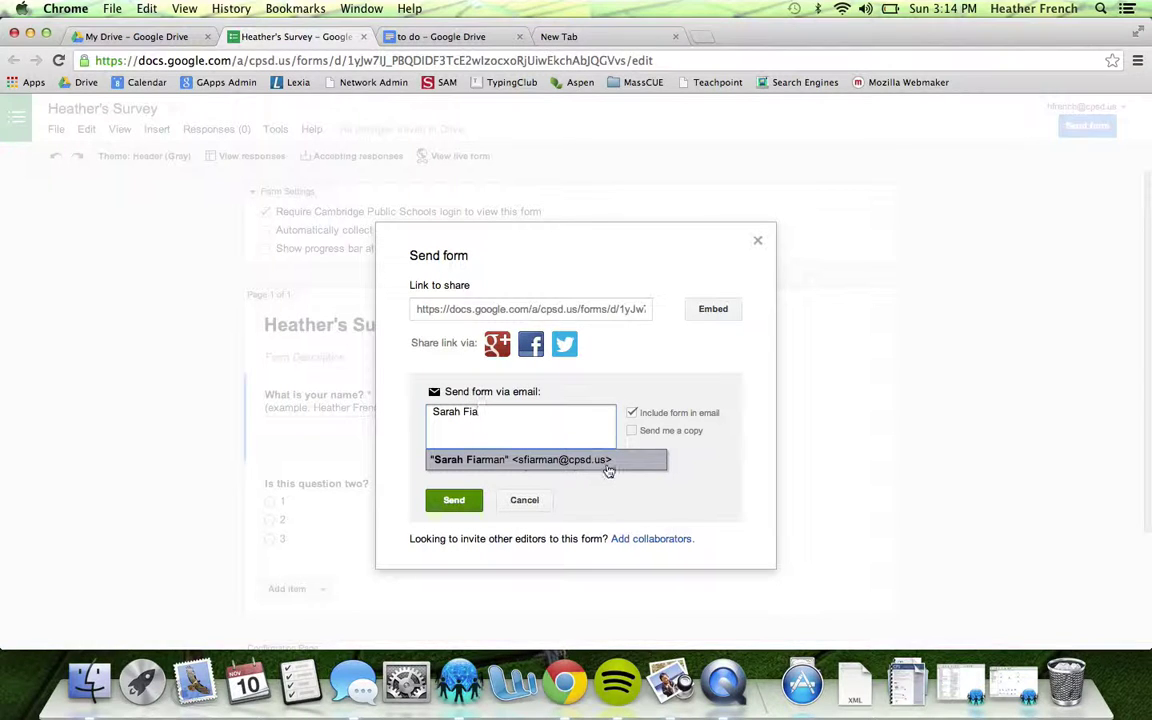
Draft an email invitation to a suggested colleague, with a copy to yourself and a custom message starting 'H'
left_click(606, 462)
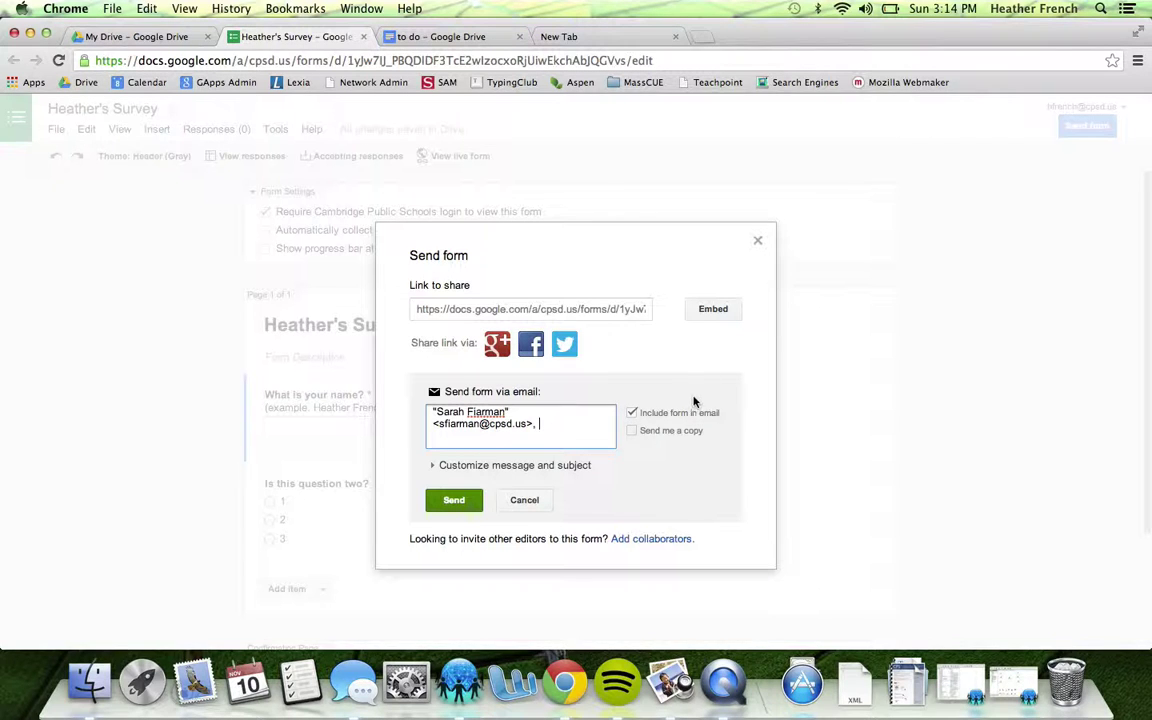
left_click(631, 431)
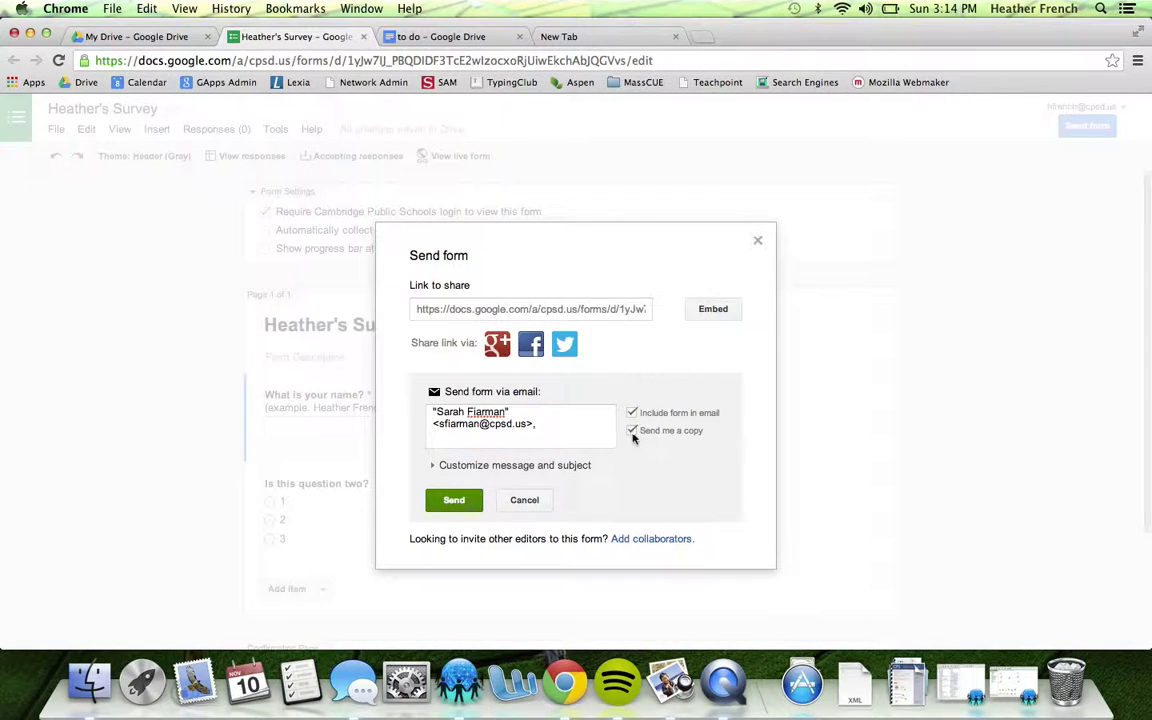
left_click(433, 465)
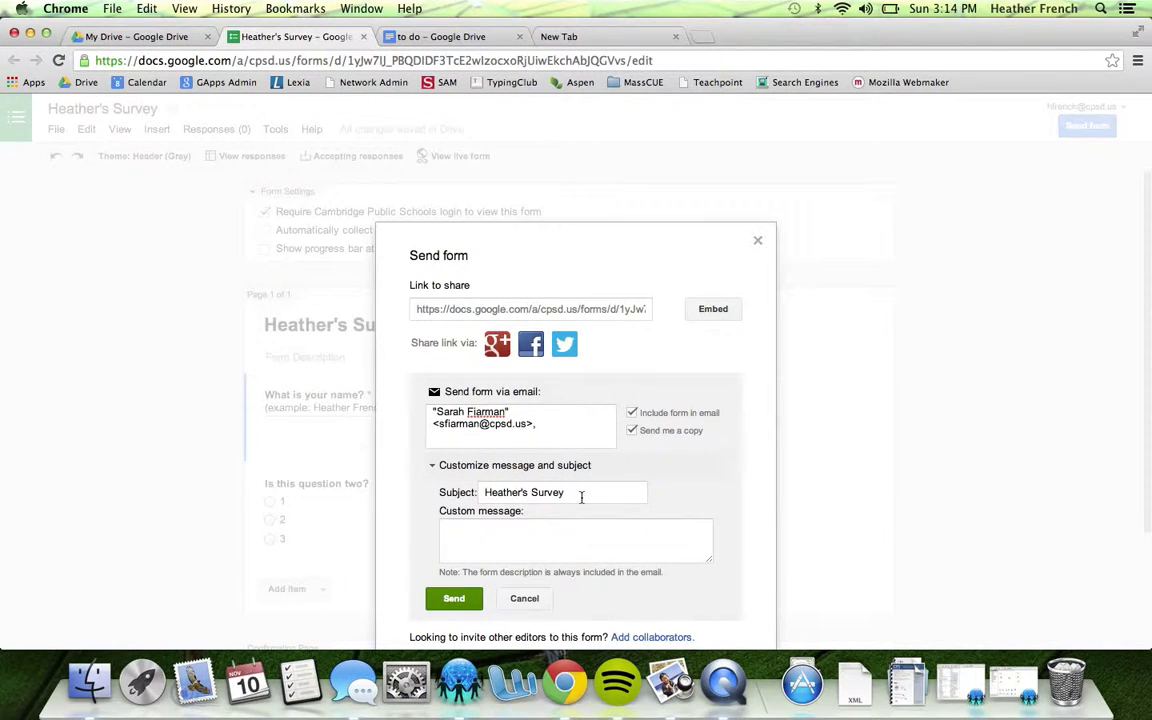
left_click(513, 539)
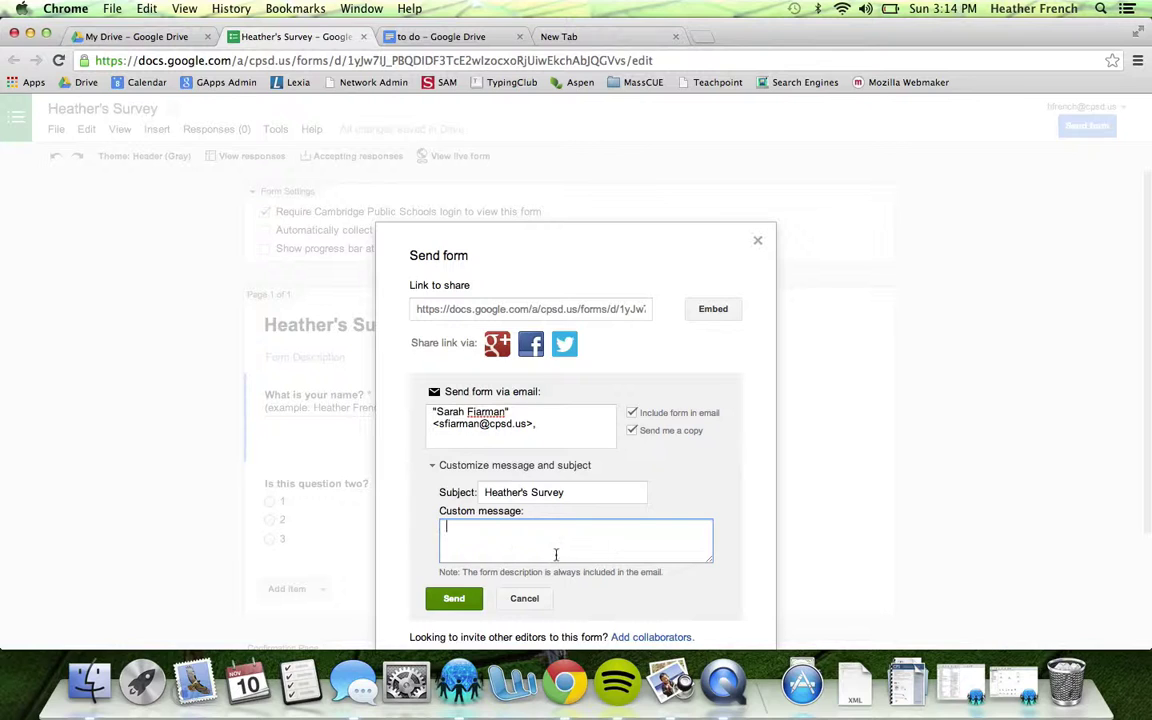
type("H")
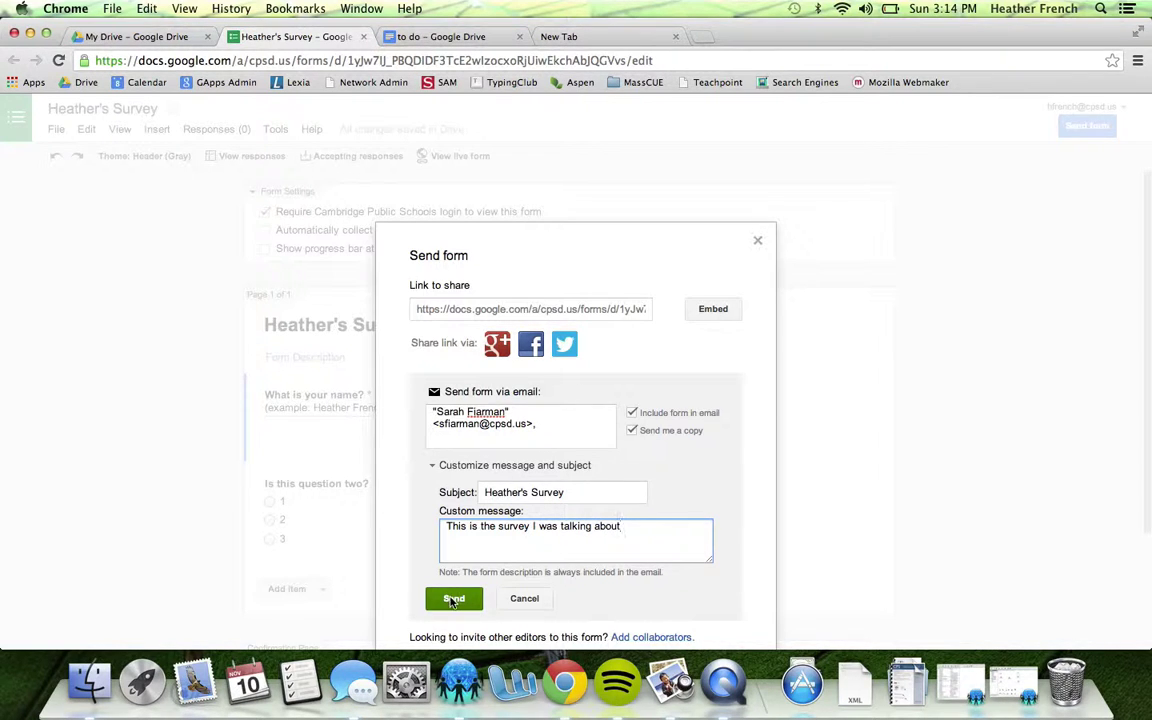
Remove the recipient, cancel the email invitation and close the sharing options
left_click_drag(553, 424, 362, 393)
key("BackSpace")
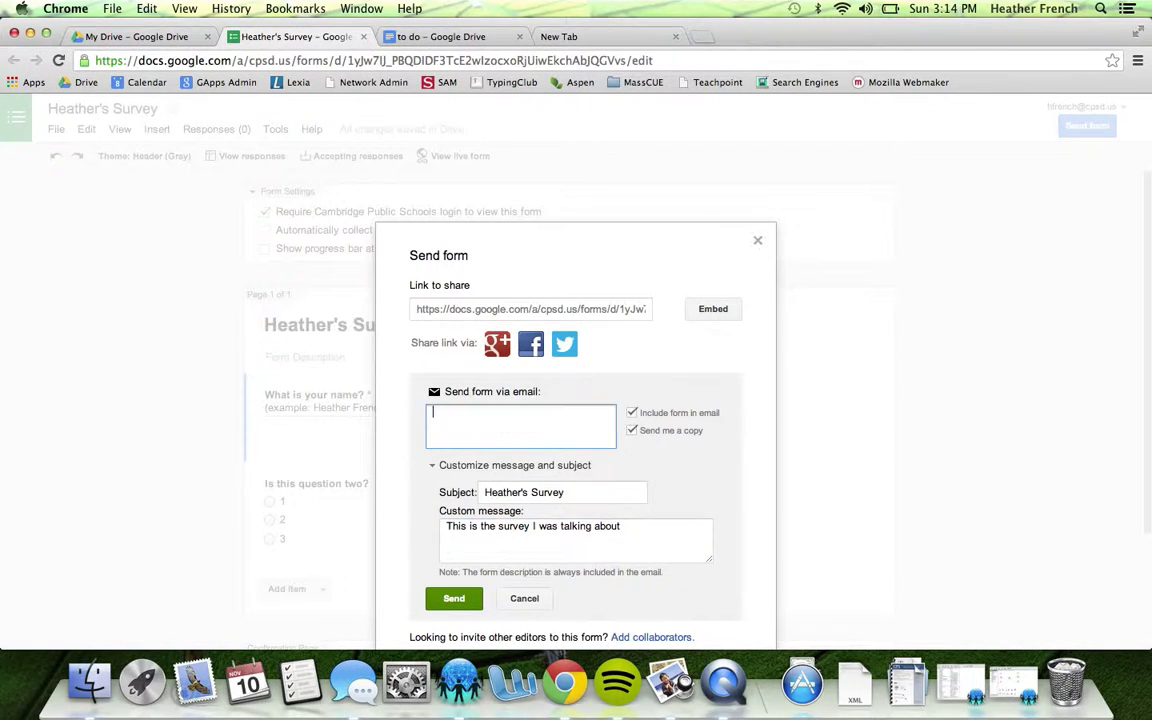
left_click(521, 598)
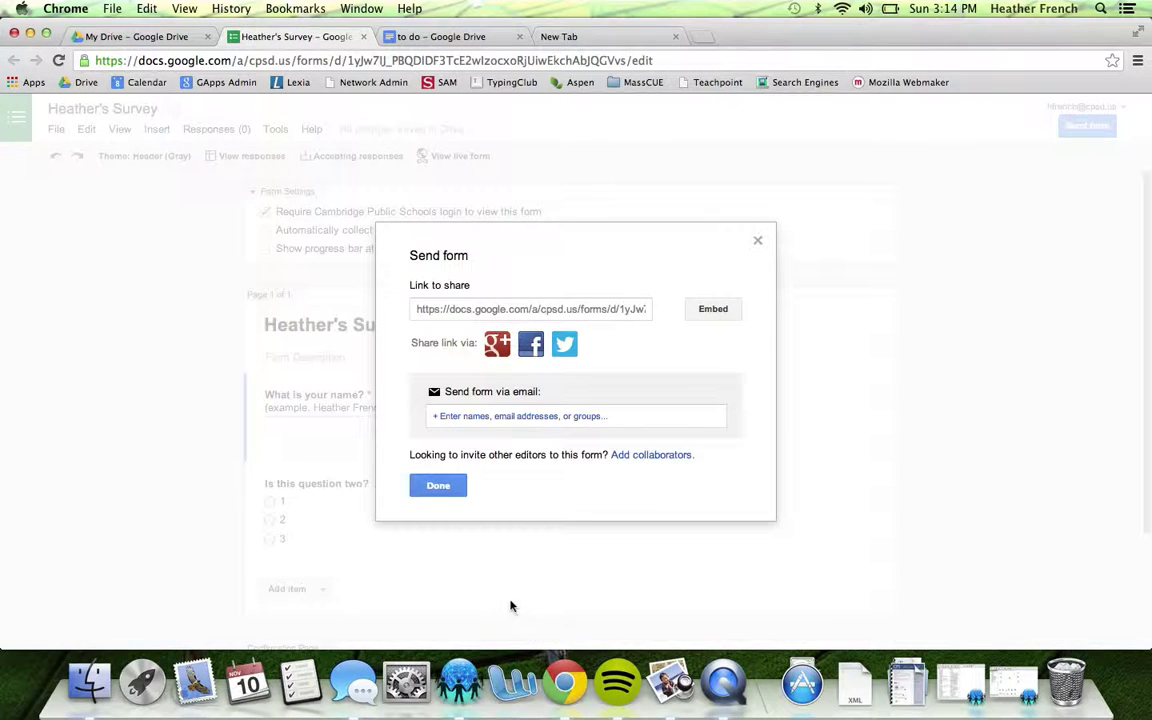
left_click(439, 486)
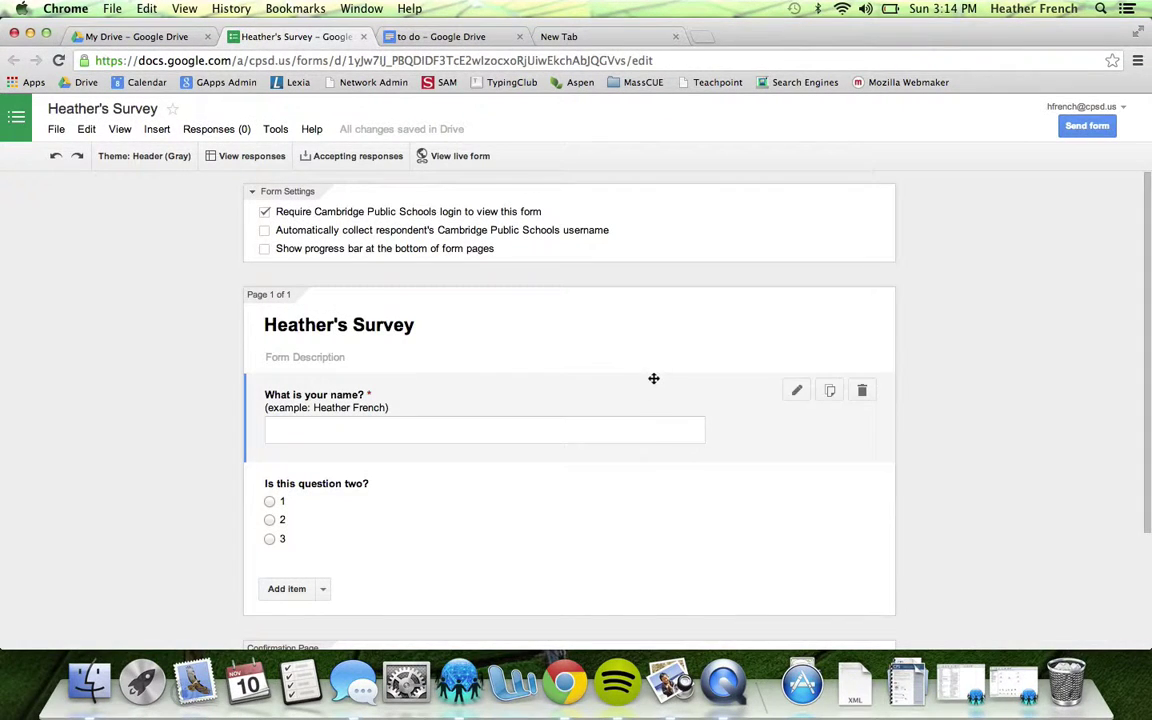
Go to My Drive, search for 'Heather' and open Heather's Survey from the suggestions
right_click(653, 381)
left_click(586, 315)
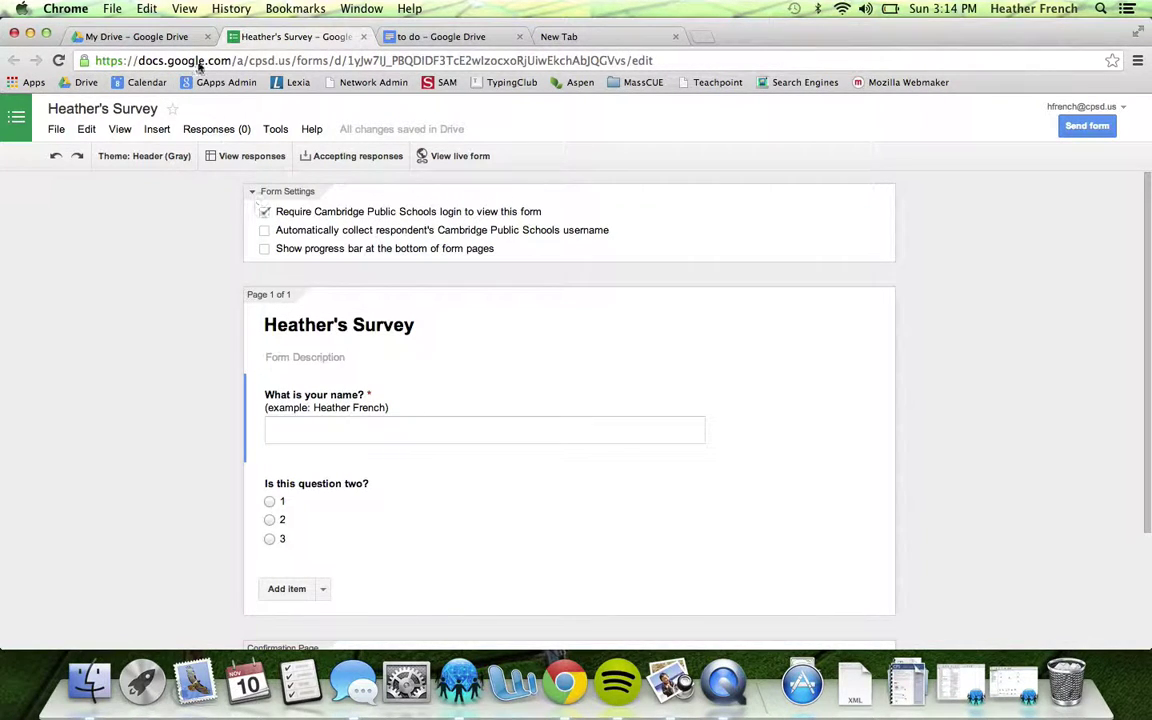
left_click(178, 38)
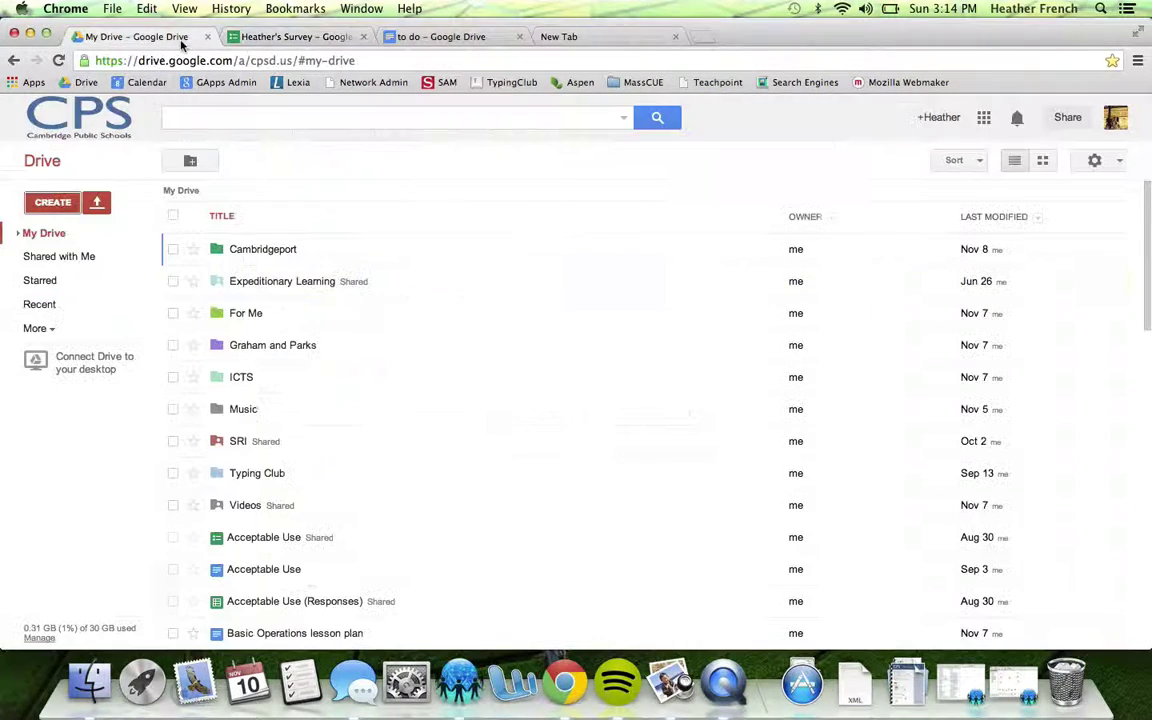
left_click(17, 232)
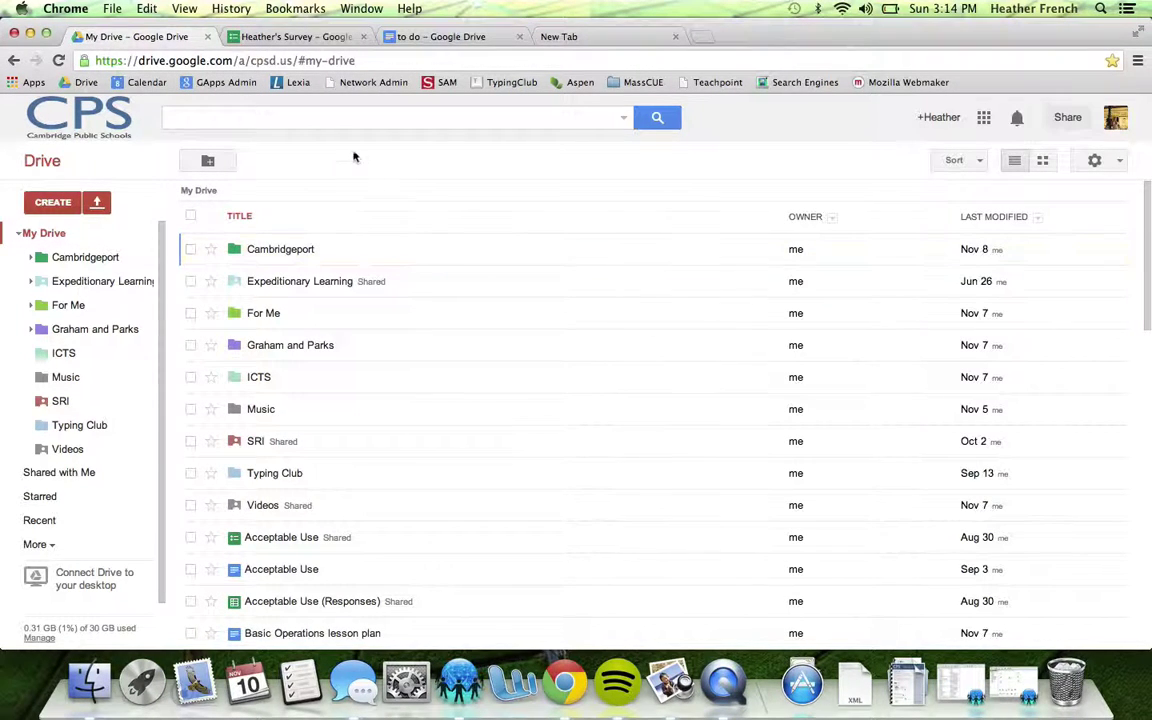
left_click(291, 118)
type("Heather")
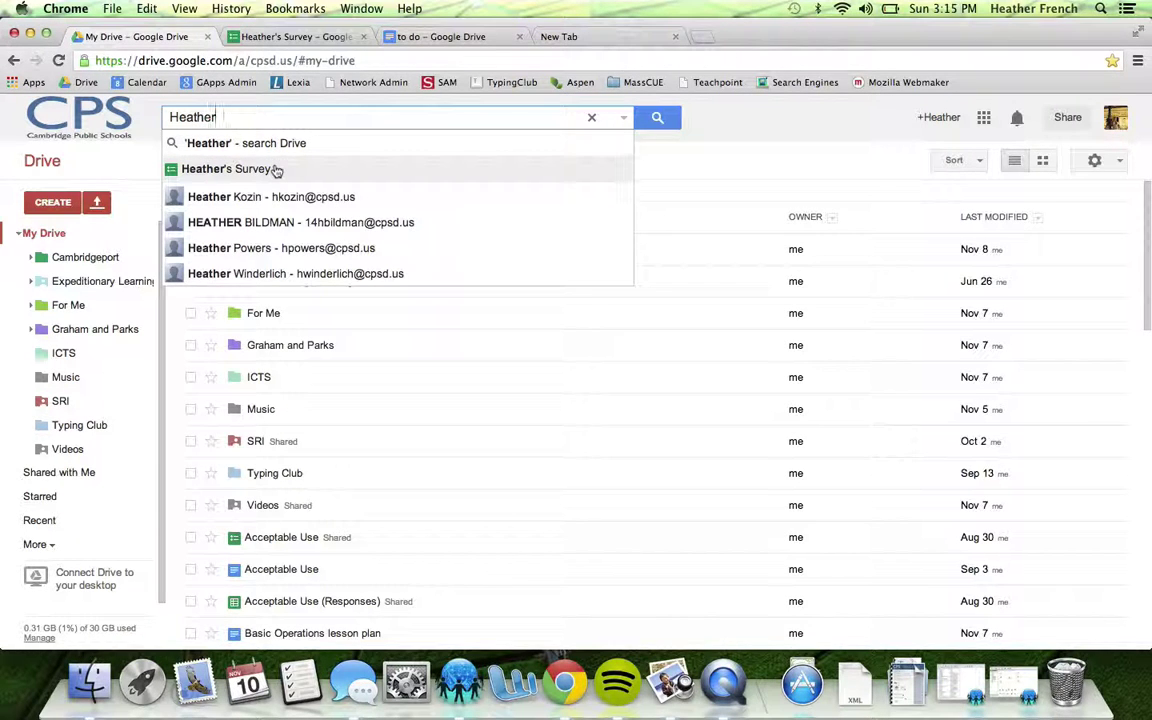
left_click(277, 170)
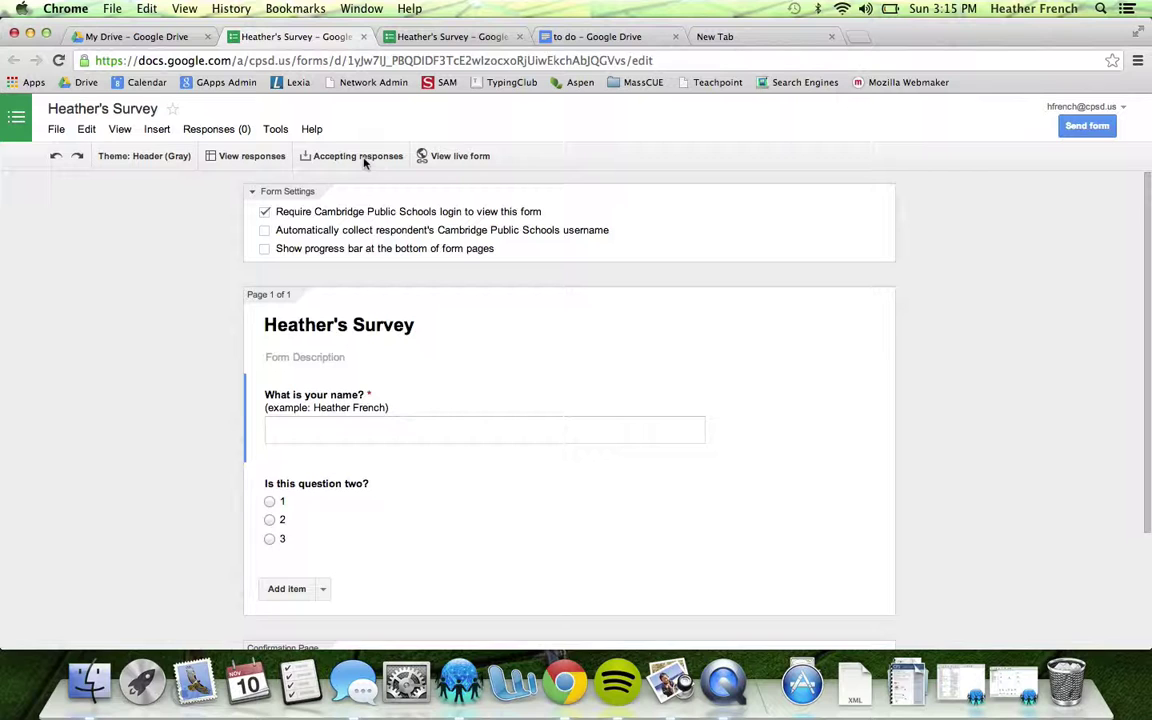
Open the responses spreadsheet and rename 'Untitled form (Responses)' to 'Heather's Survey (Responses)'
left_click(266, 157)
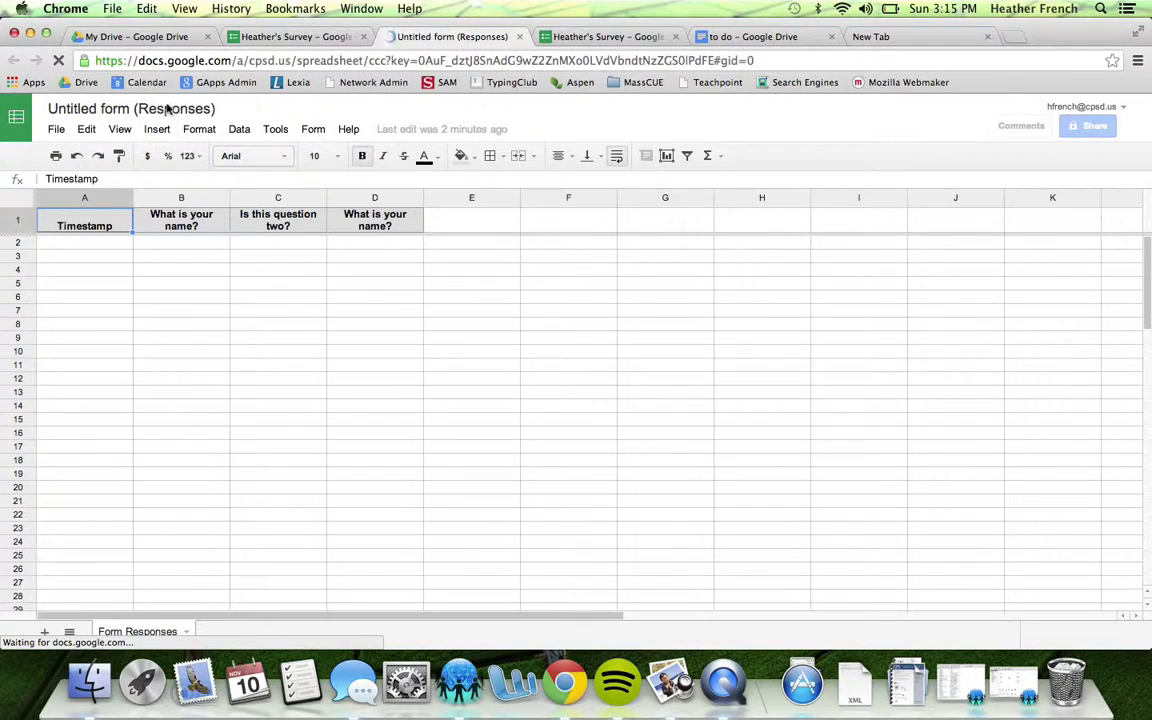
left_click(99, 112)
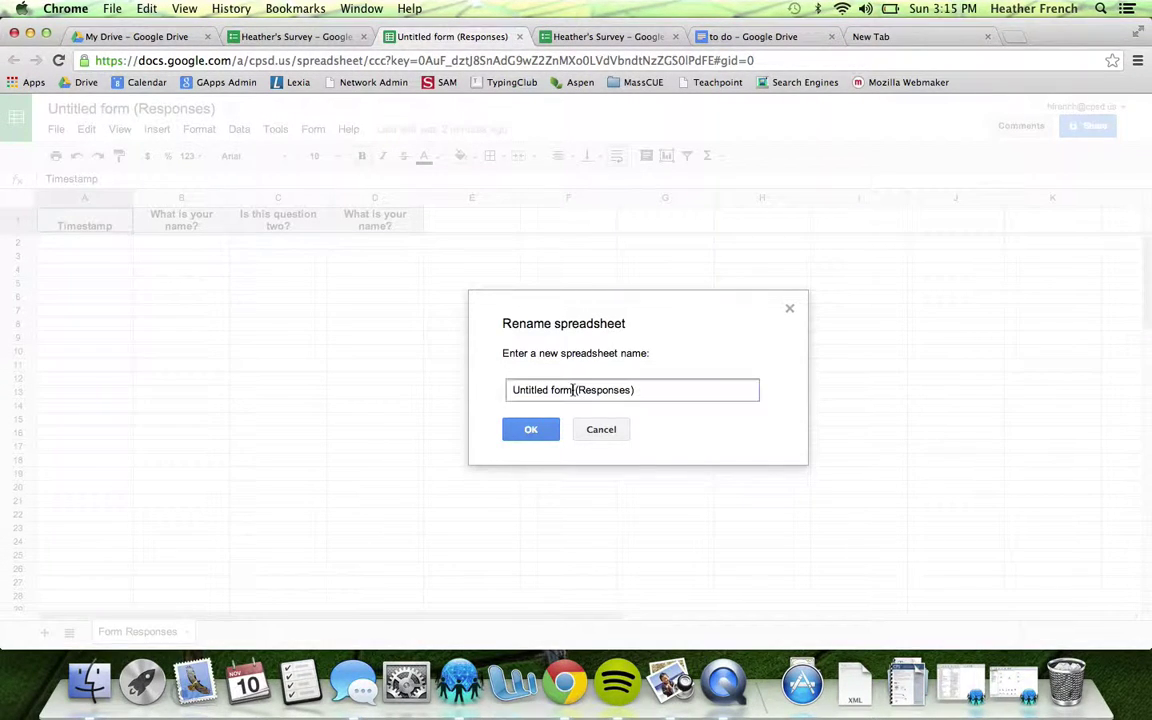
left_click_drag(573, 391, 350, 381)
type("Heather's")
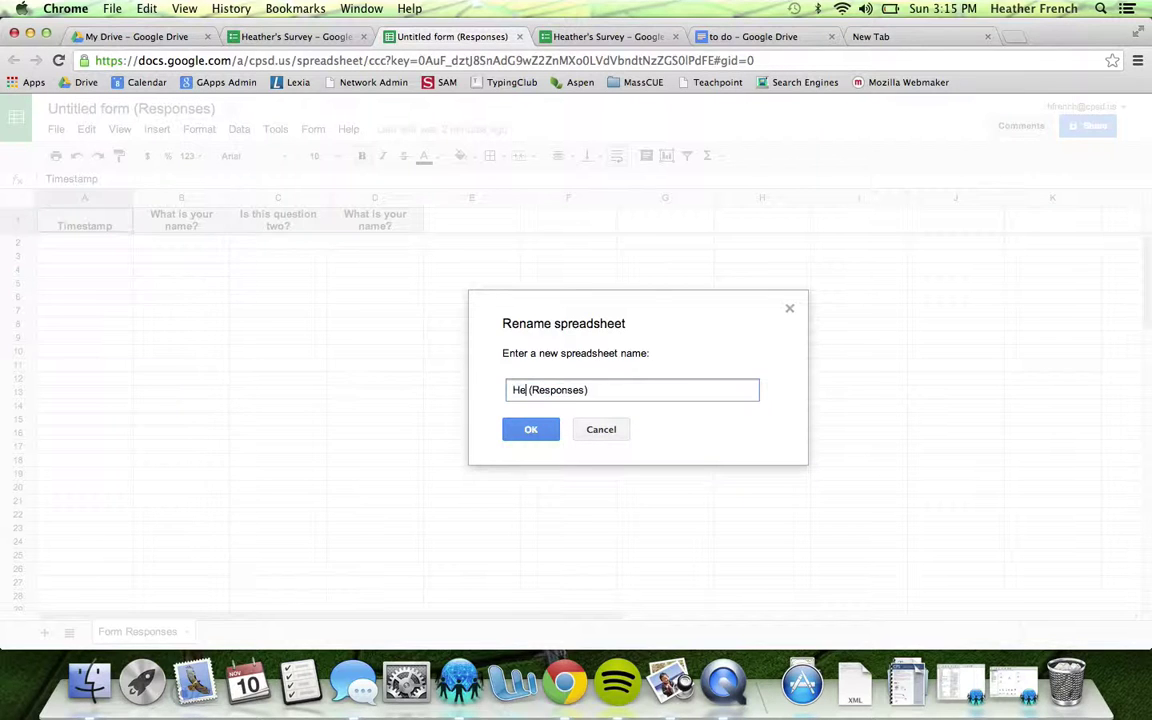
type(" Survey")
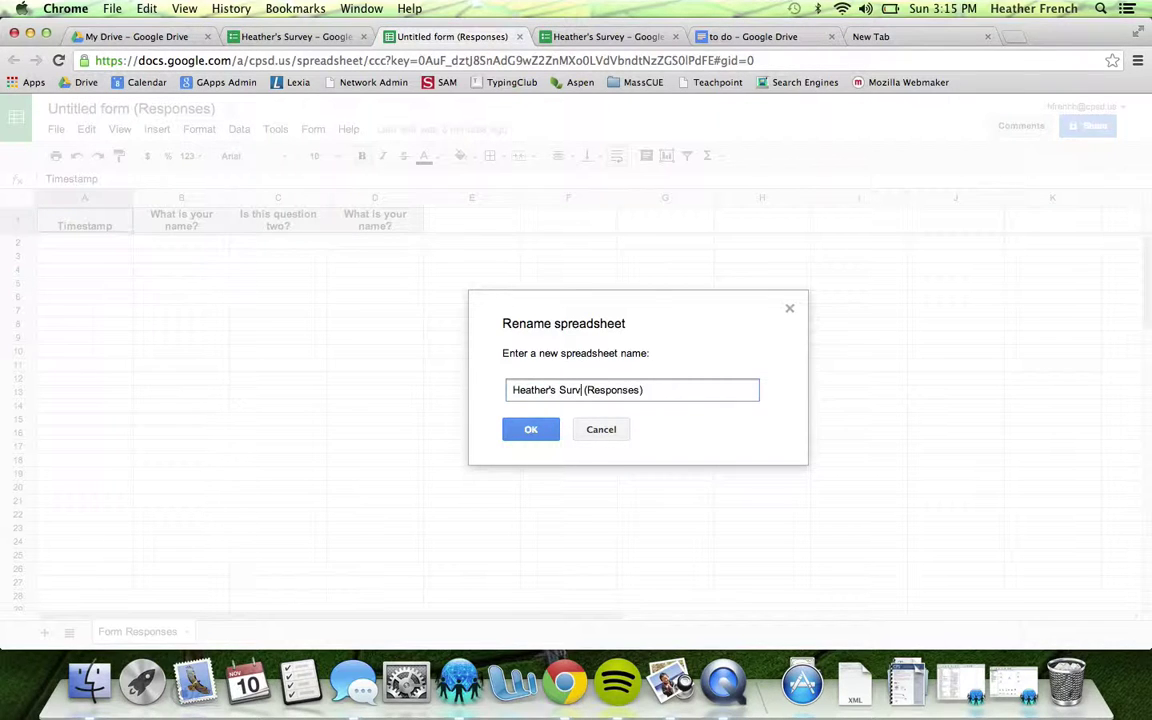
left_click(548, 430)
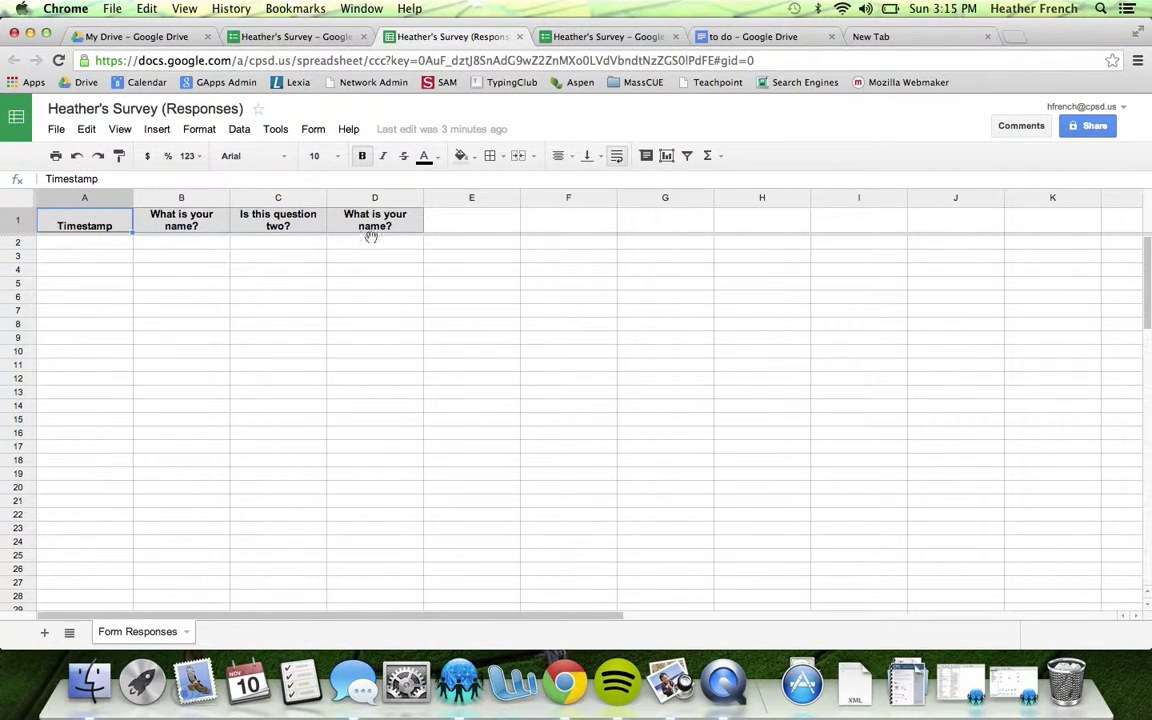
Close the responses tab and enable automatic username collection and the progress bar in Form Settings
left_click(520, 37)
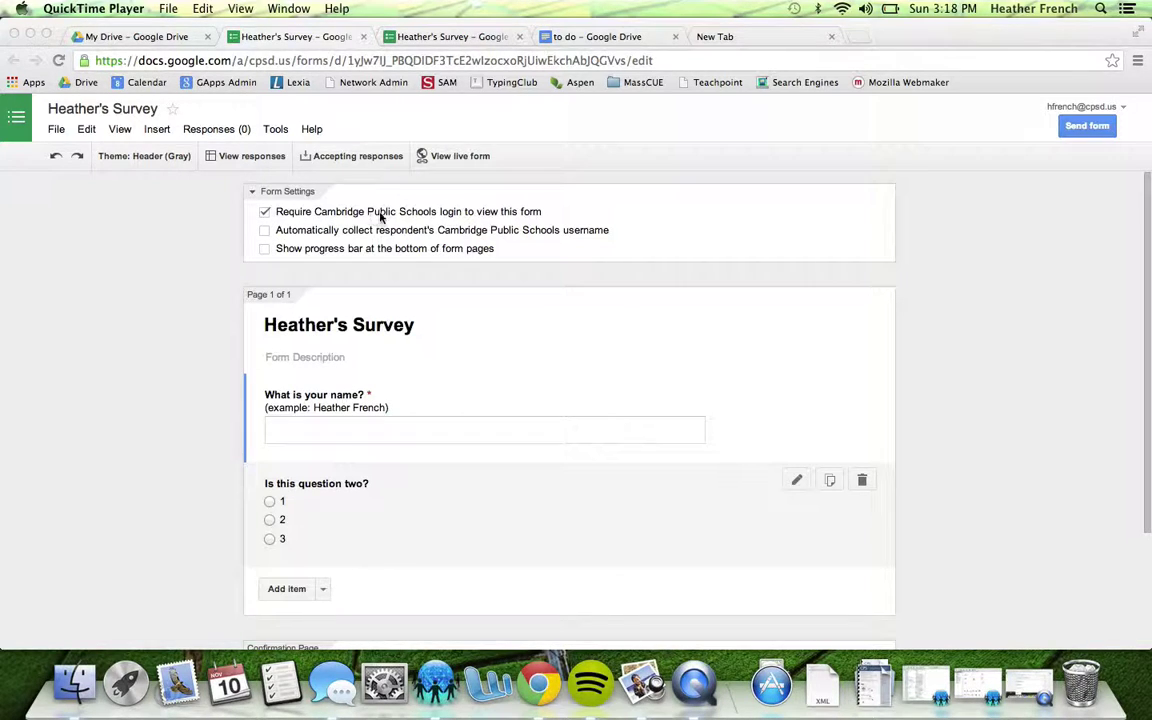
left_click(265, 235)
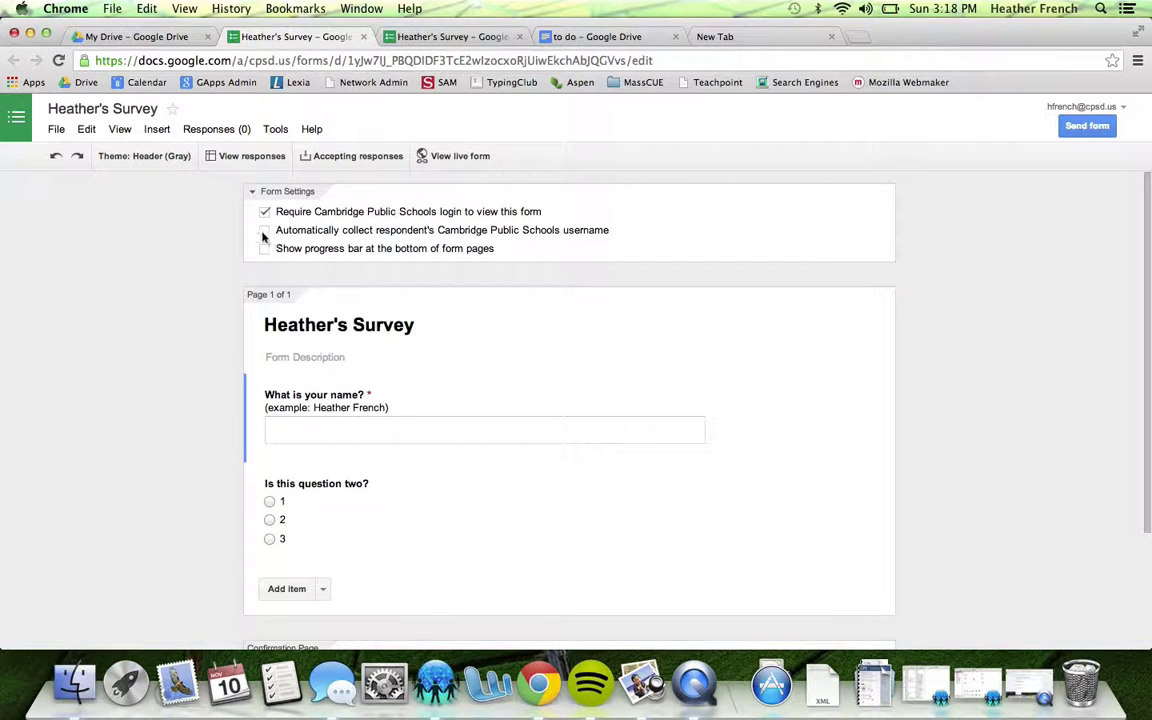
left_click(264, 231)
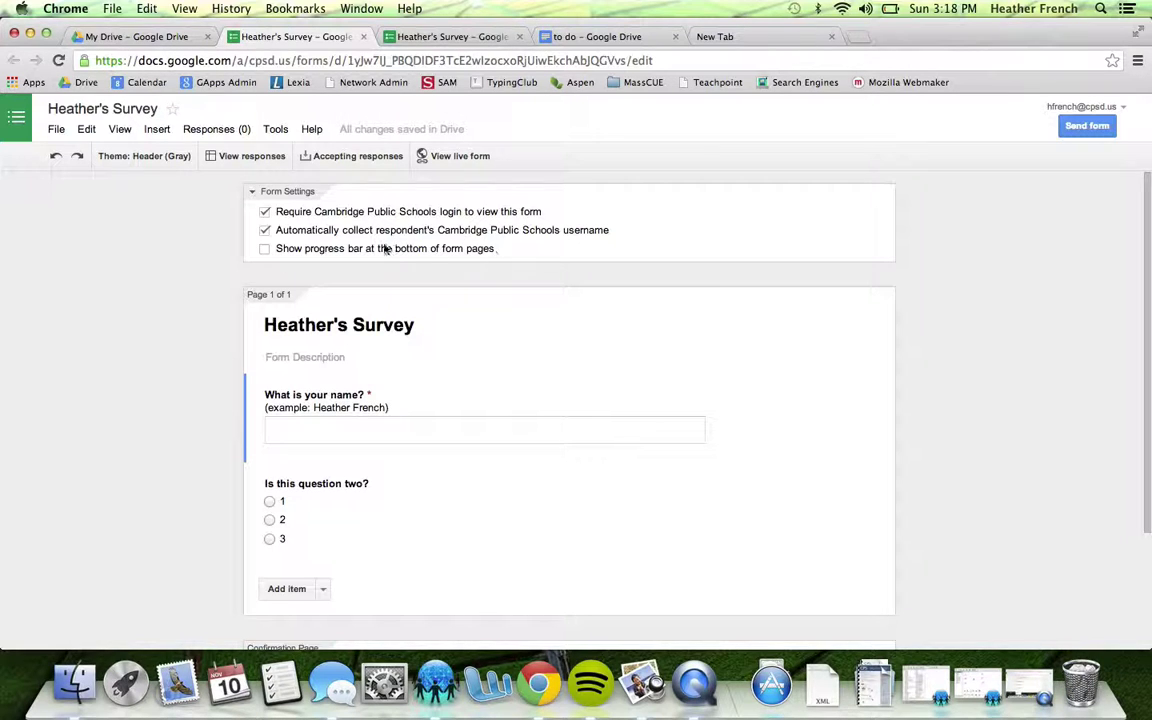
left_click(265, 249)
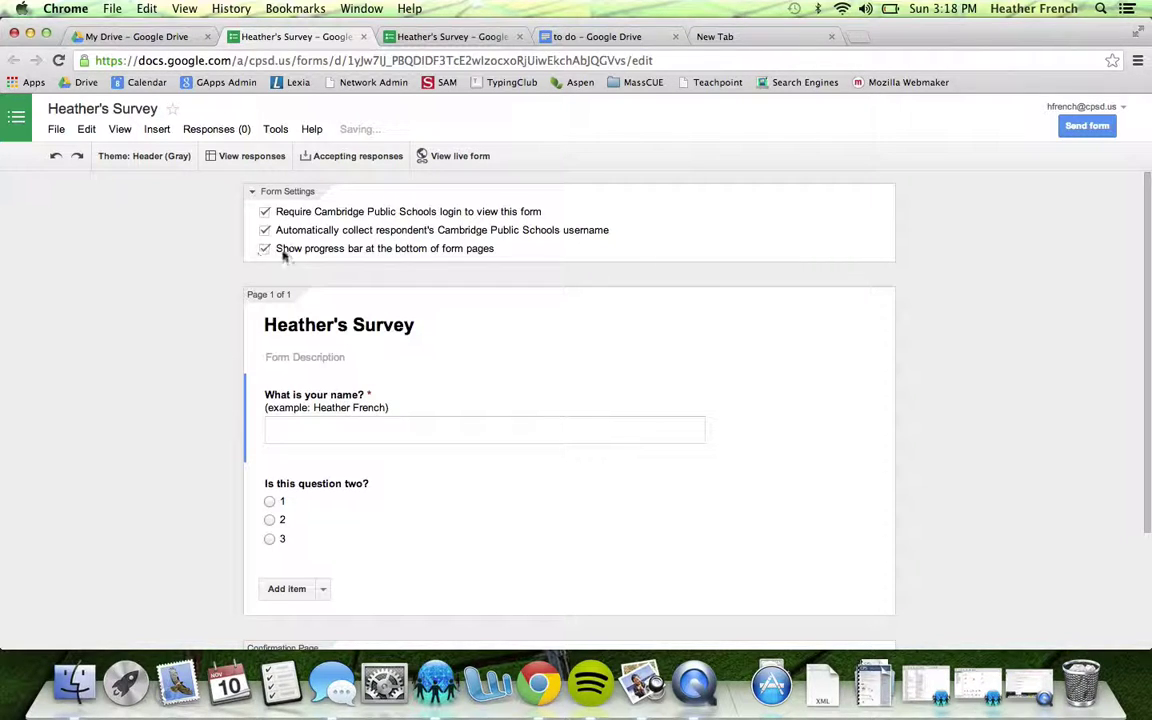